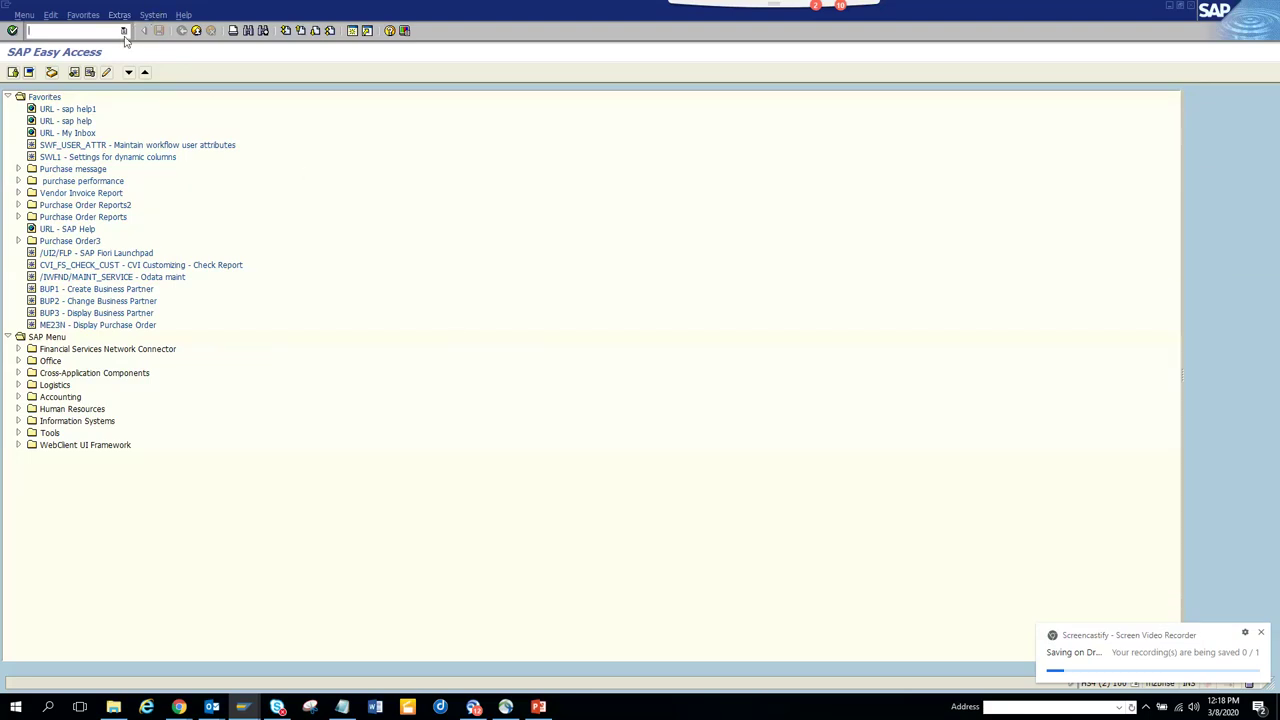
- Recall transaction S_AHR_61016154 from the command field's history list
{"action": "left_click", "coordinate": [124, 31]}
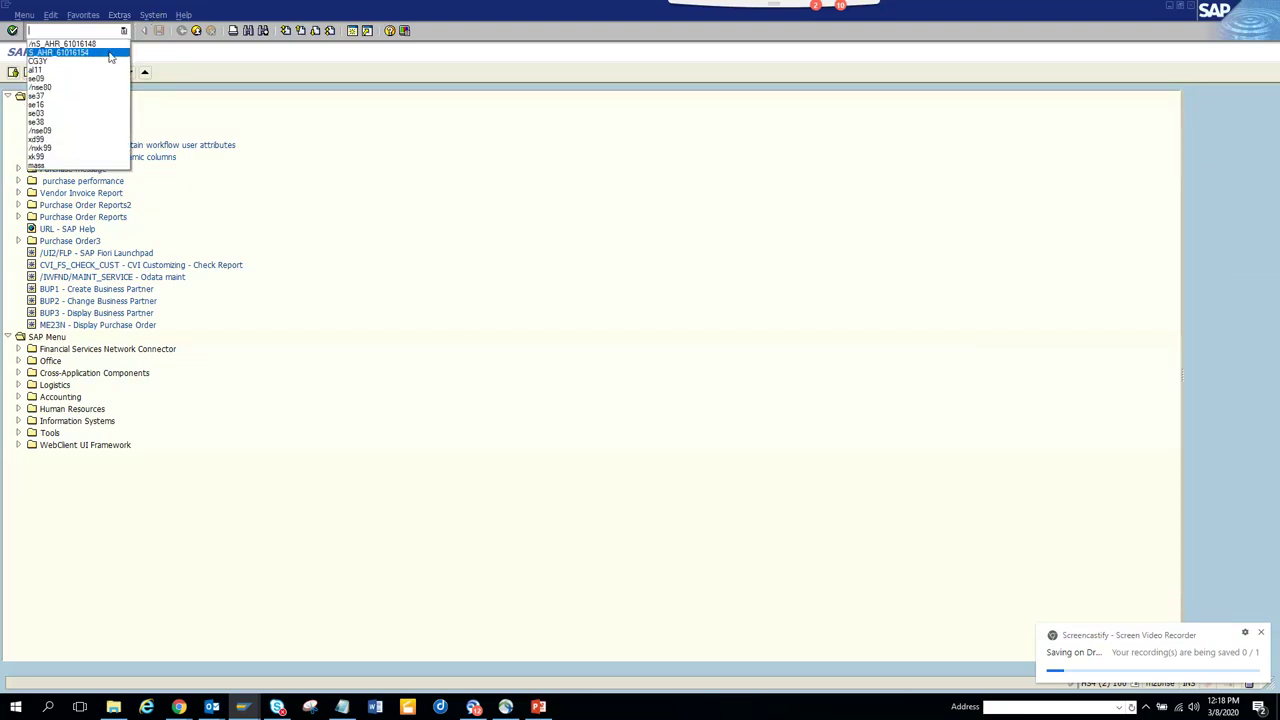
{"action": "left_click", "coordinate": [111, 53]}
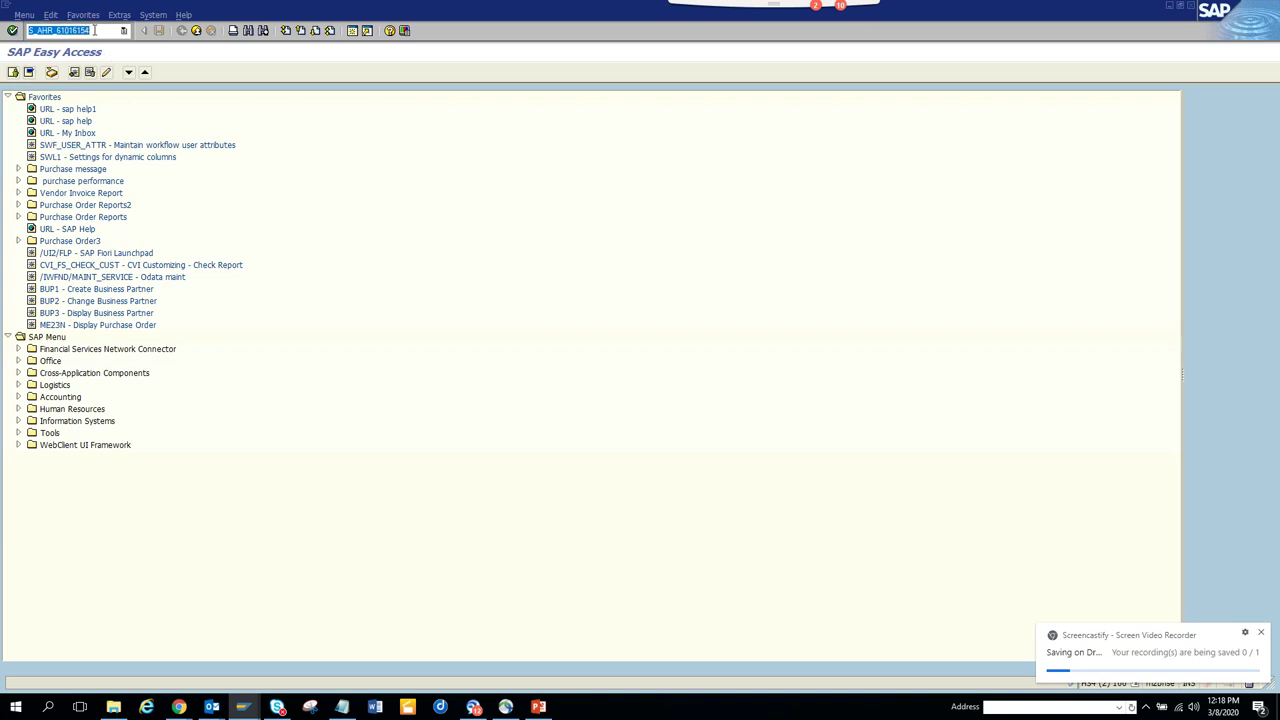
{"action": "left_click_drag", "start_coordinate": [95, 30], "coordinate": [26, 30]}
{"action": "left_click", "coordinate": [90, 30]}
- Run S_AHR_61016154 and set Hires/Rehires action 02 (Organizational reassignment) from value help
{"action": "key", "text": "Return"}
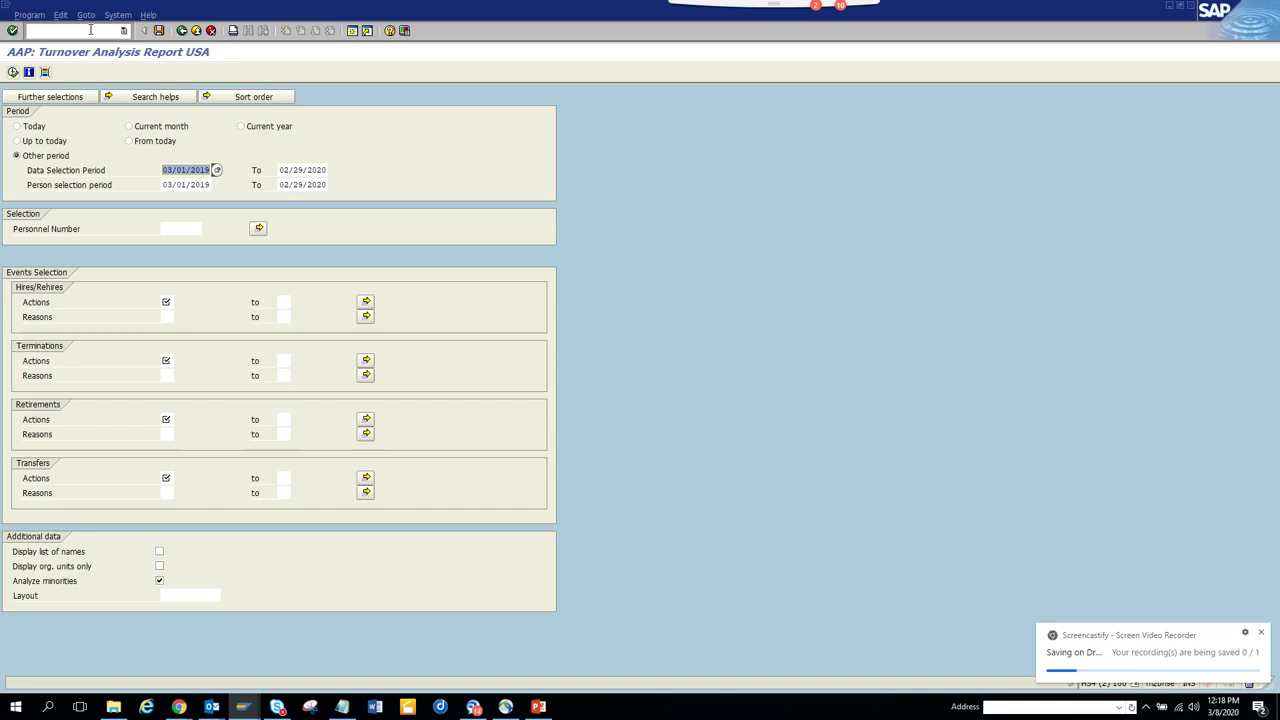
{"action": "left_click", "coordinate": [12, 72]}
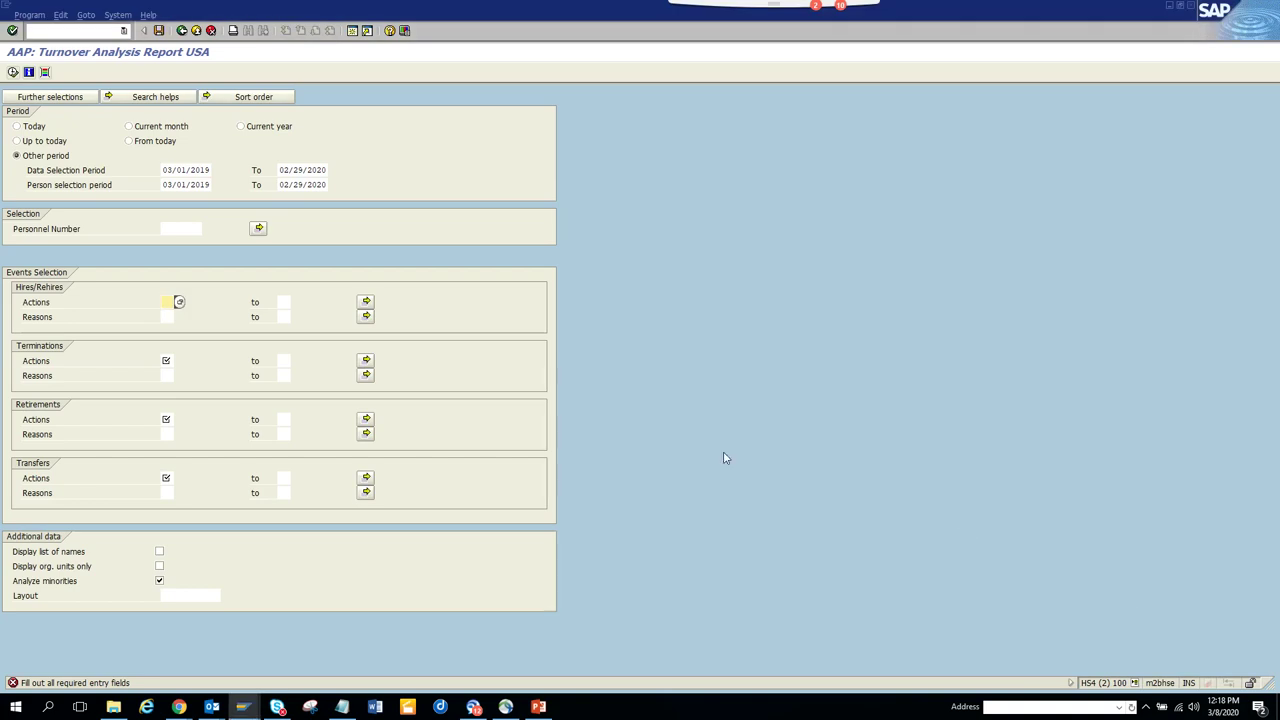
{"action": "left_click", "coordinate": [178, 302]}
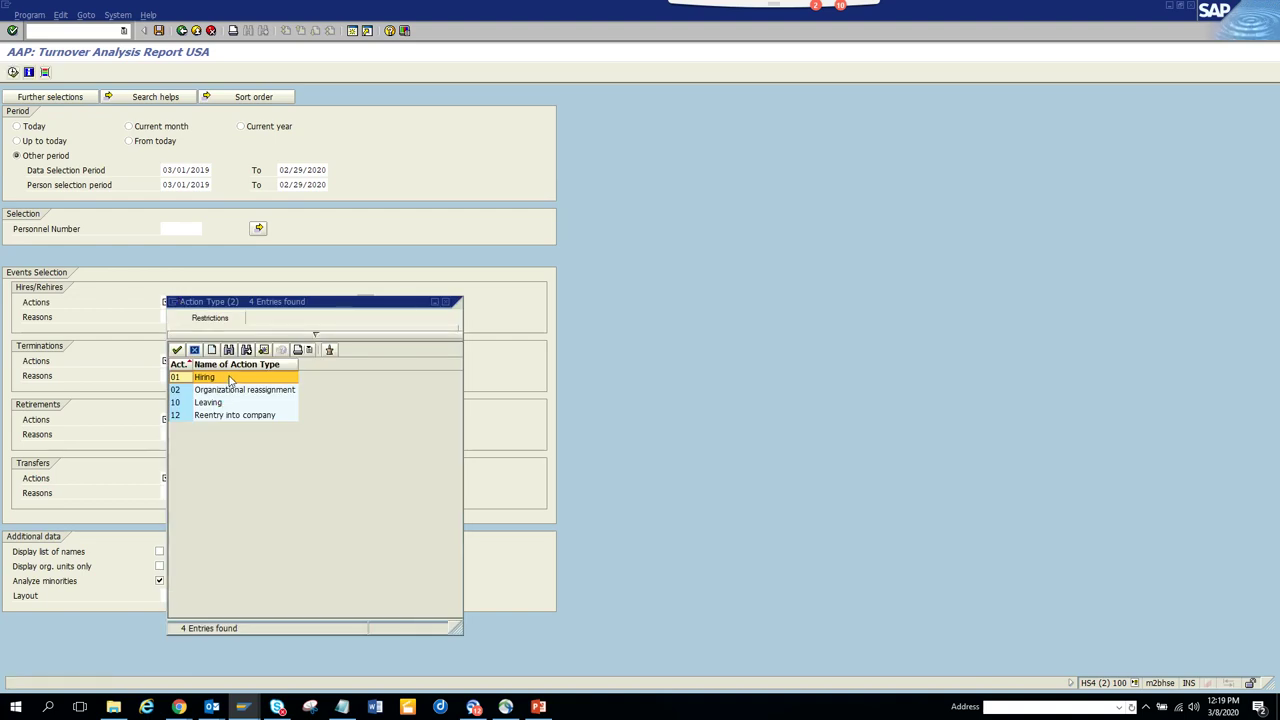
{"action": "double_click", "coordinate": [229, 389]}
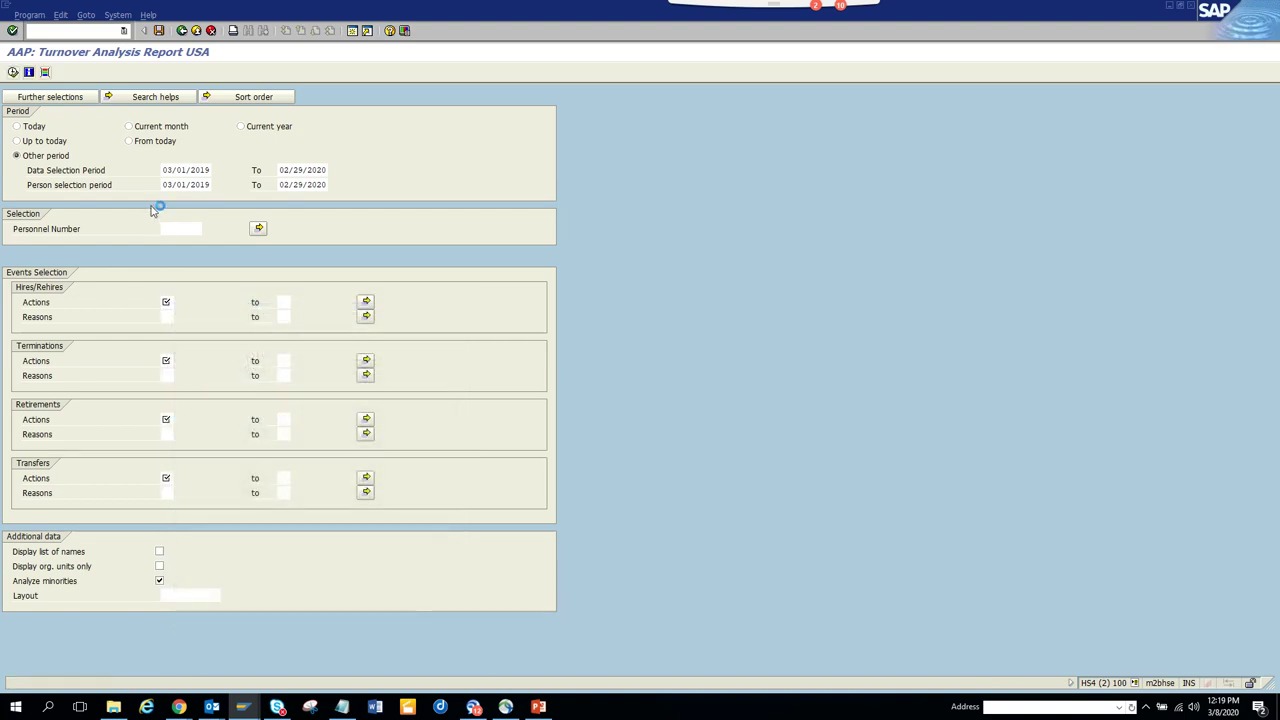
{"action": "left_click", "coordinate": [13, 72]}
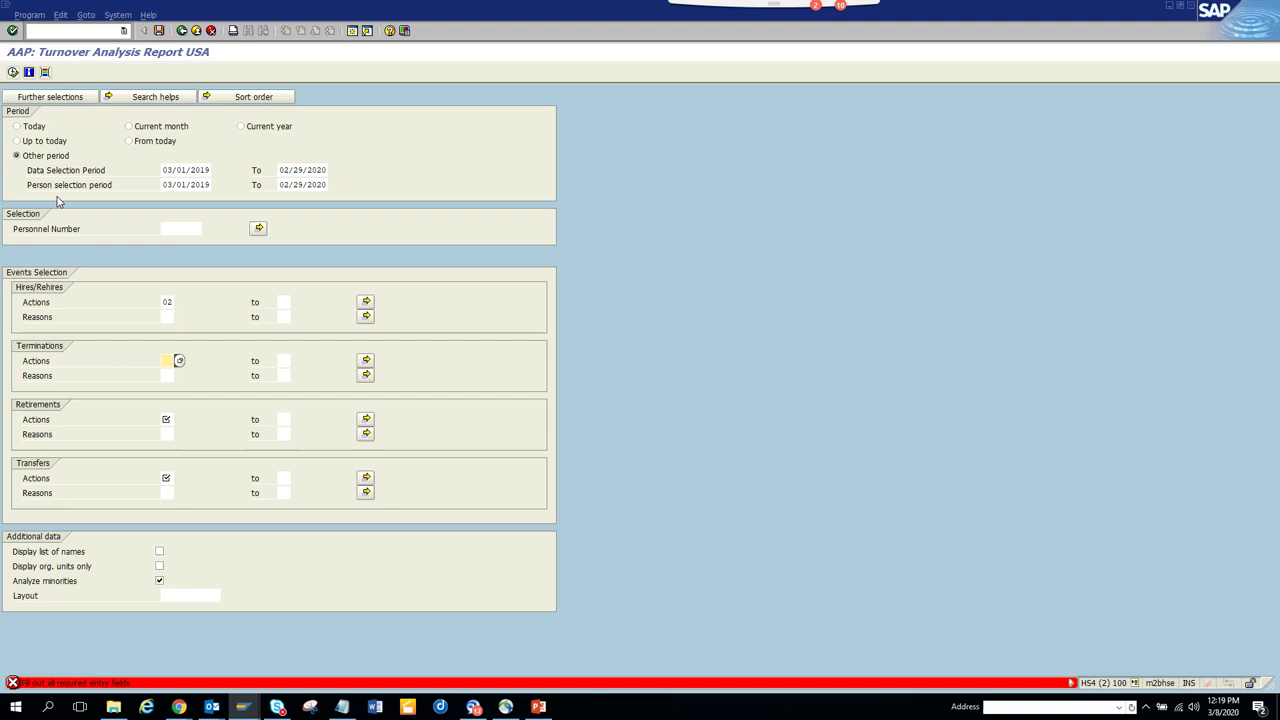
- Set the Terminations action to 12 from the action type value help
{"action": "left_click", "coordinate": [178, 361]}
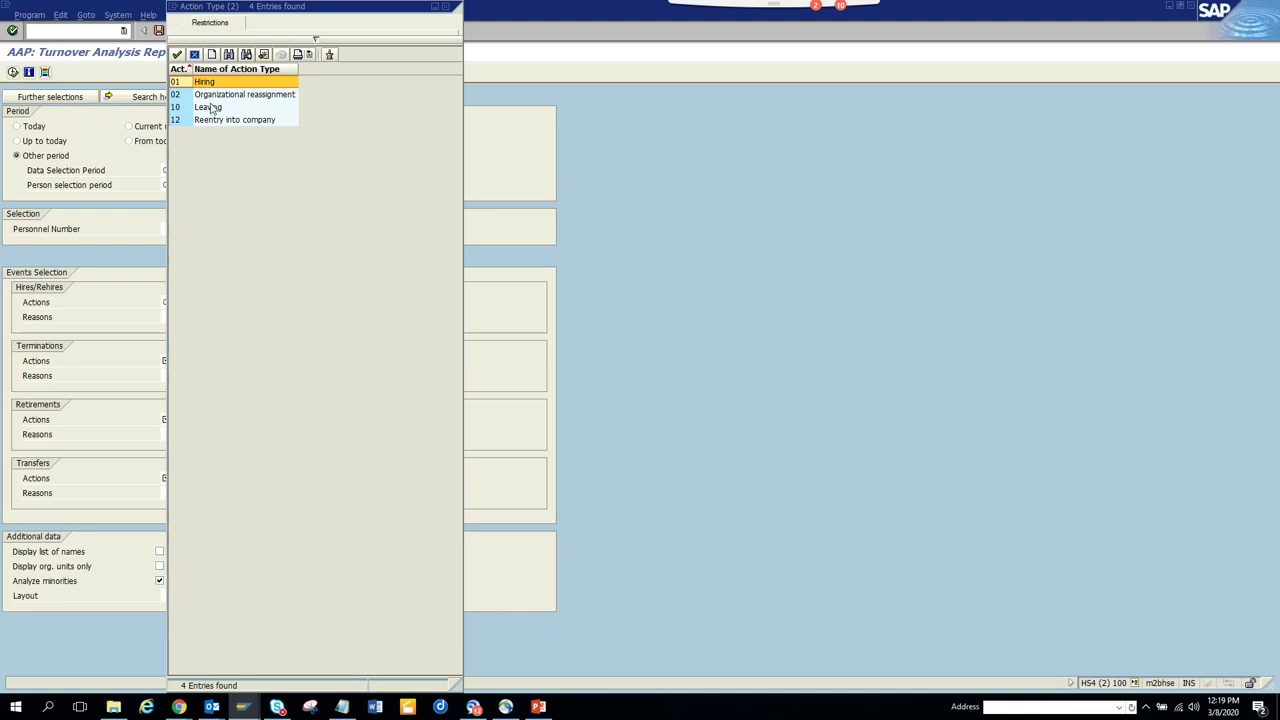
{"action": "left_click", "coordinate": [208, 108]}
{"action": "double_click", "coordinate": [208, 108]}
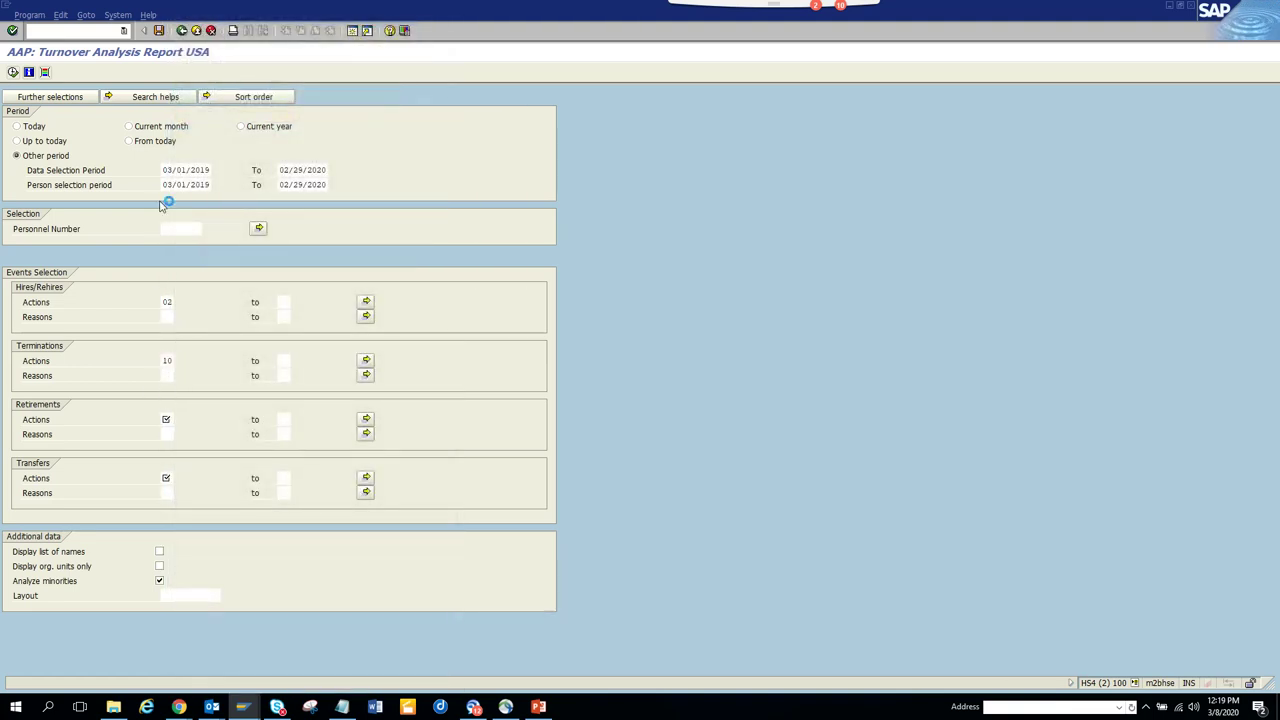
{"action": "key", "text": "F4"}
{"action": "left_click", "coordinate": [243, 120]}
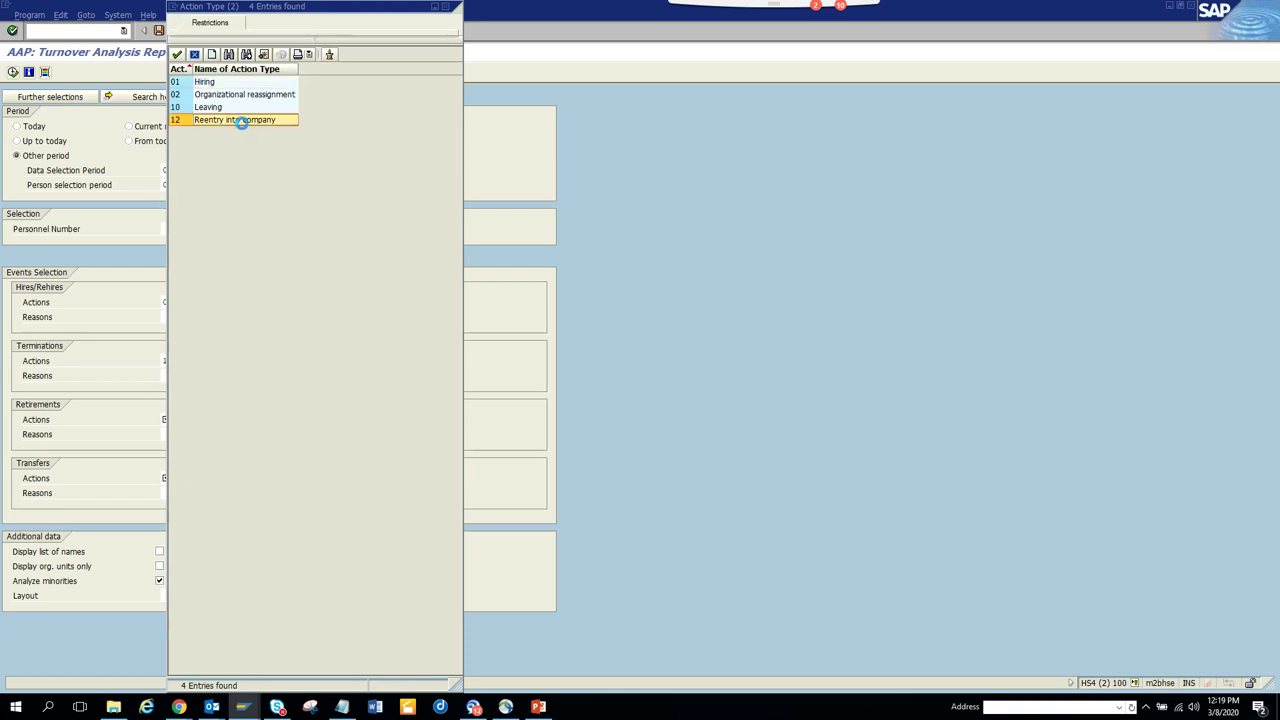
{"action": "double_click", "coordinate": [243, 120]}
- Set Retirements action 10 and Transfers action 02 (Organizational reassignment) via value help
{"action": "left_click", "coordinate": [172, 419]}
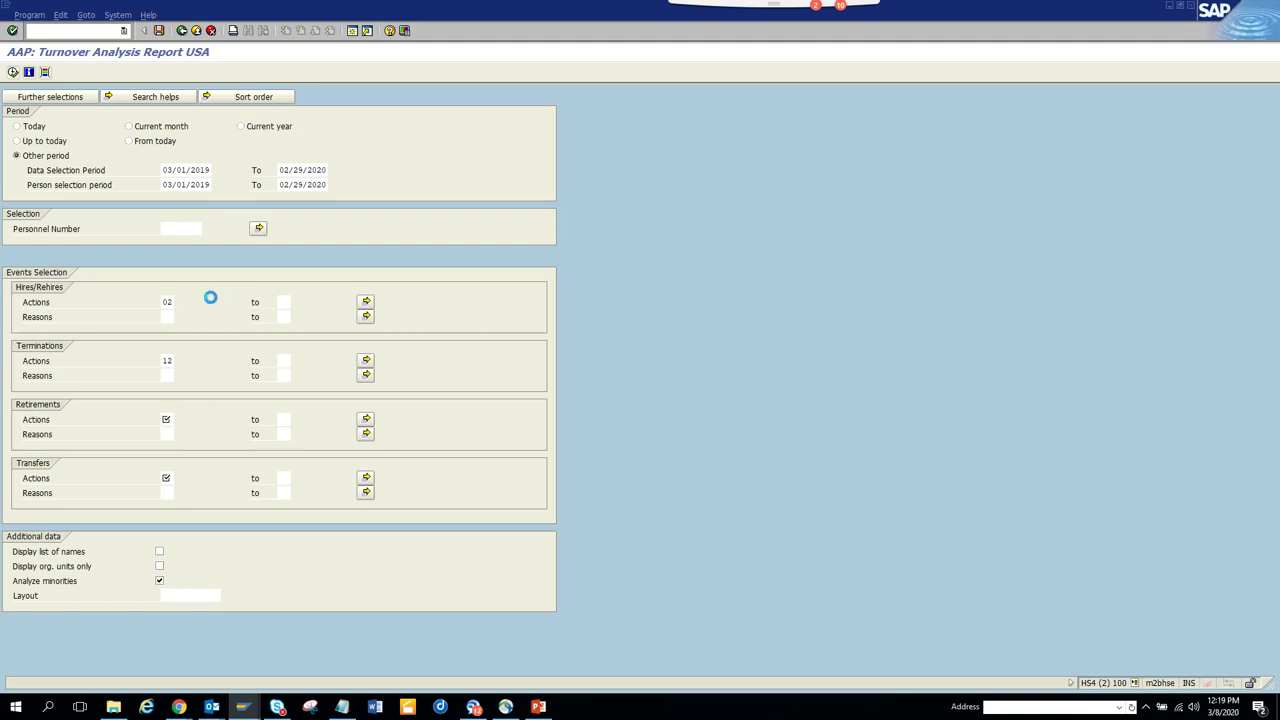
{"action": "double_click", "coordinate": [206, 108]}
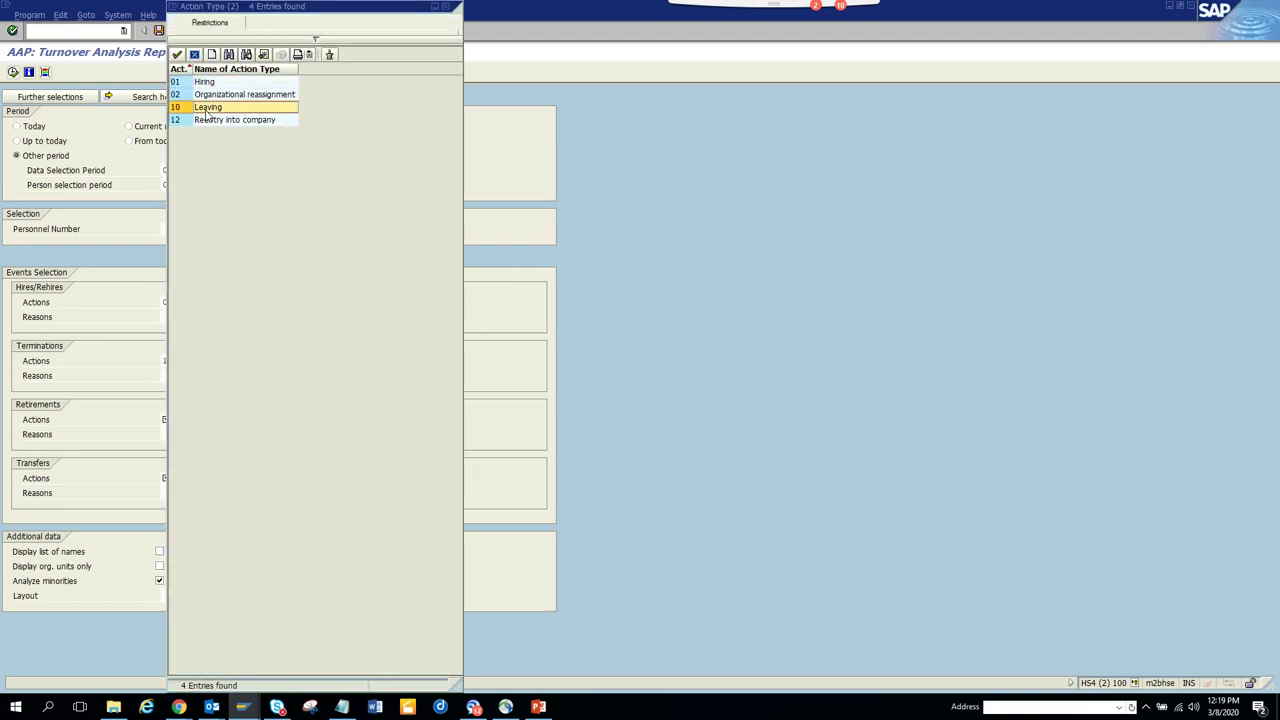
{"action": "left_click", "coordinate": [167, 479]}
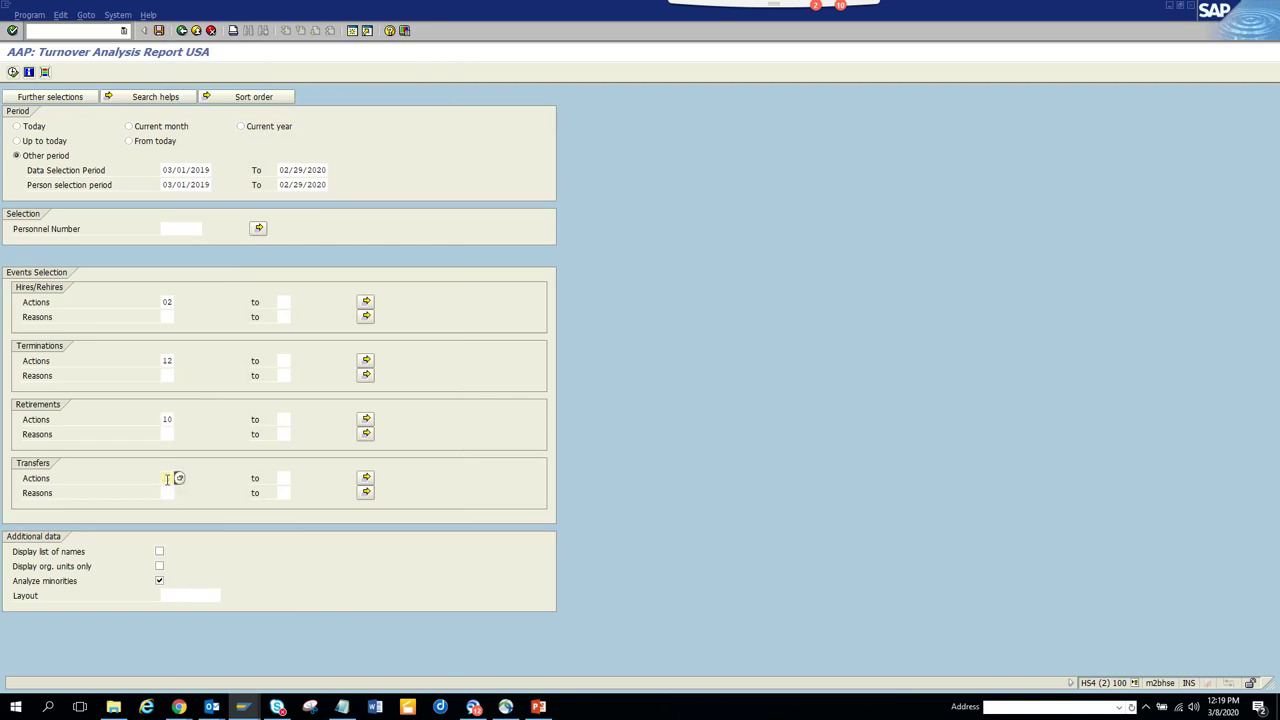
{"action": "left_click", "coordinate": [179, 479]}
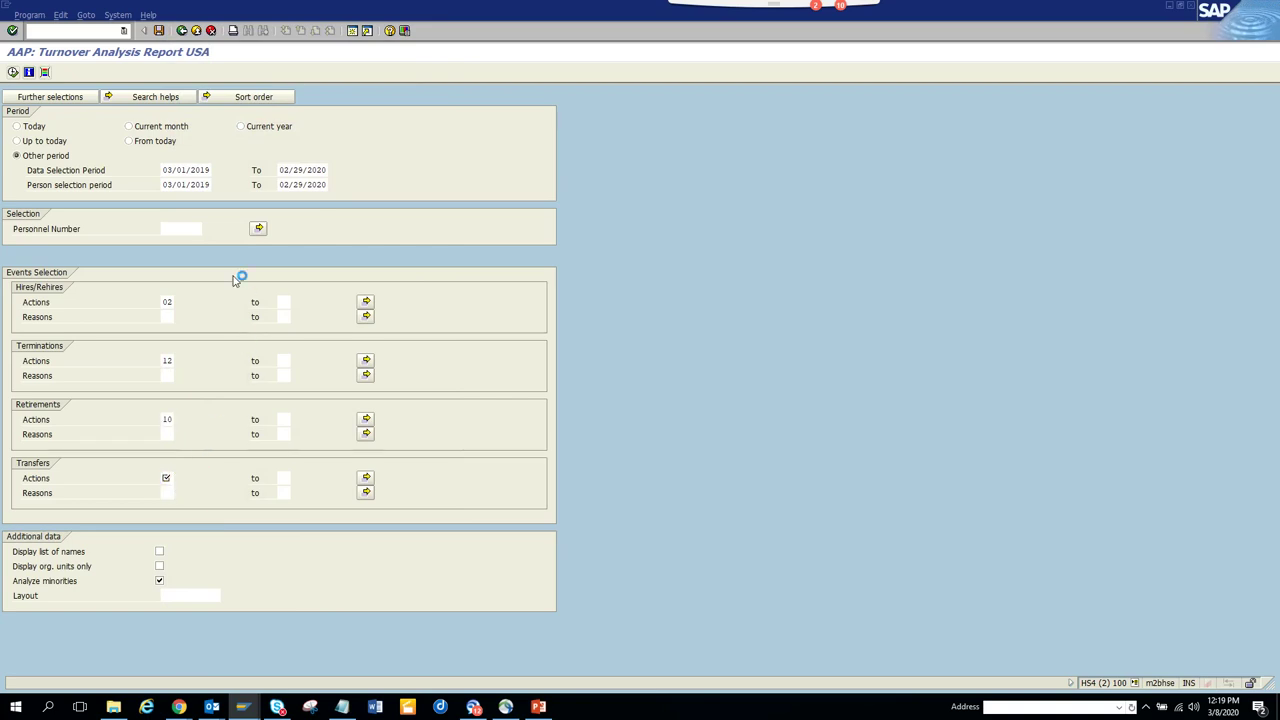
{"action": "double_click", "coordinate": [216, 122]}
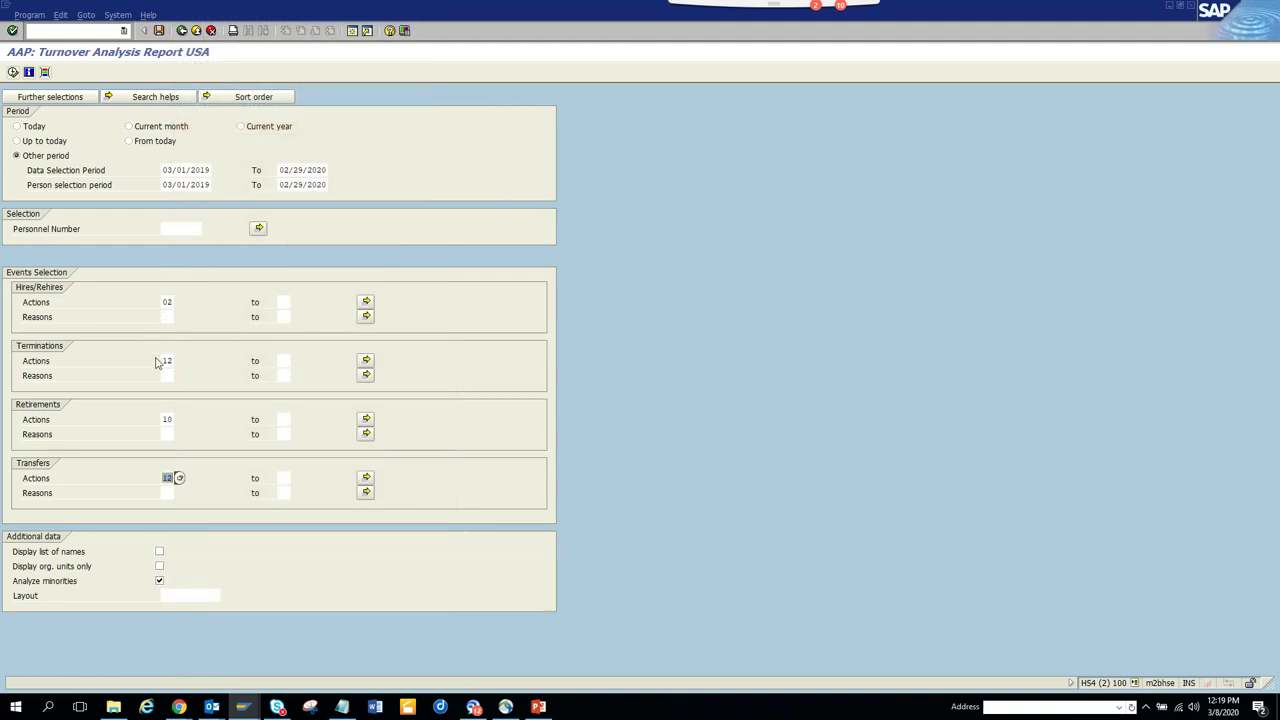
{"action": "key", "text": "Return"}
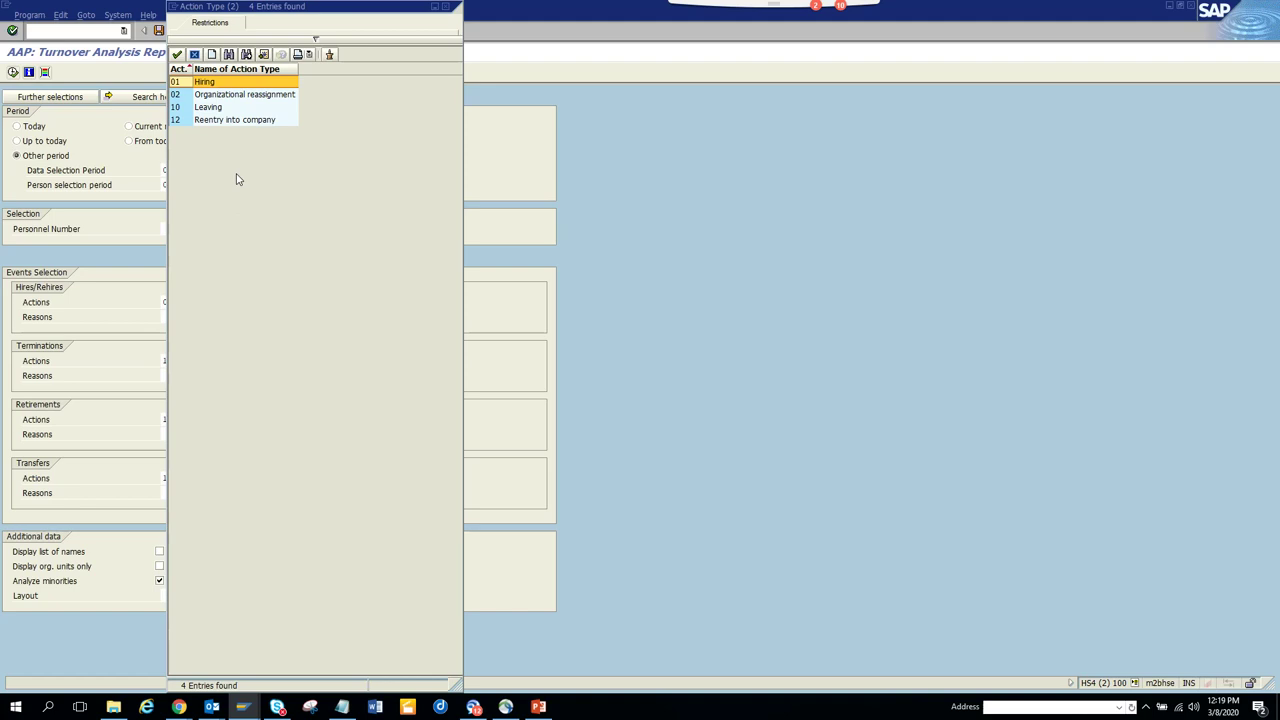
{"action": "double_click", "coordinate": [262, 94]}
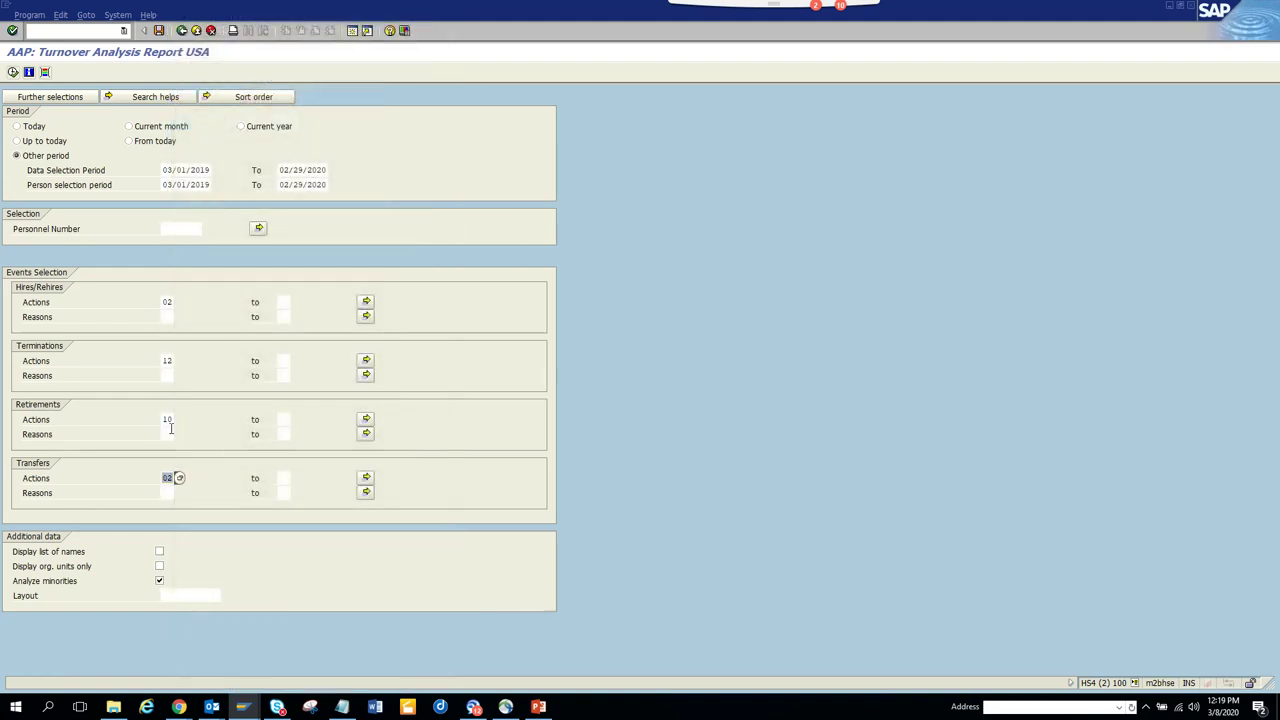
{"action": "left_click", "coordinate": [173, 359]}
- Change both Data and Person selection period start years from 2019 to 2017 and rerun the report
{"action": "left_click", "coordinate": [178, 361]}
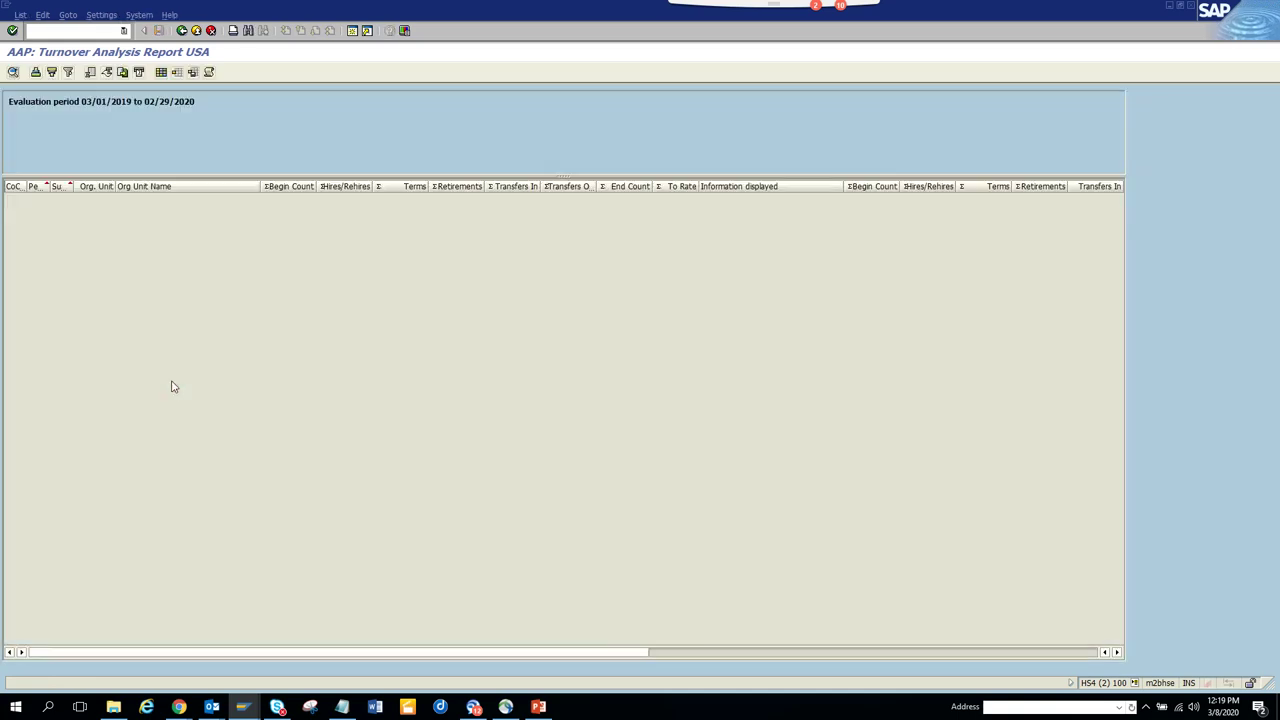
{"action": "left_click", "coordinate": [181, 31]}
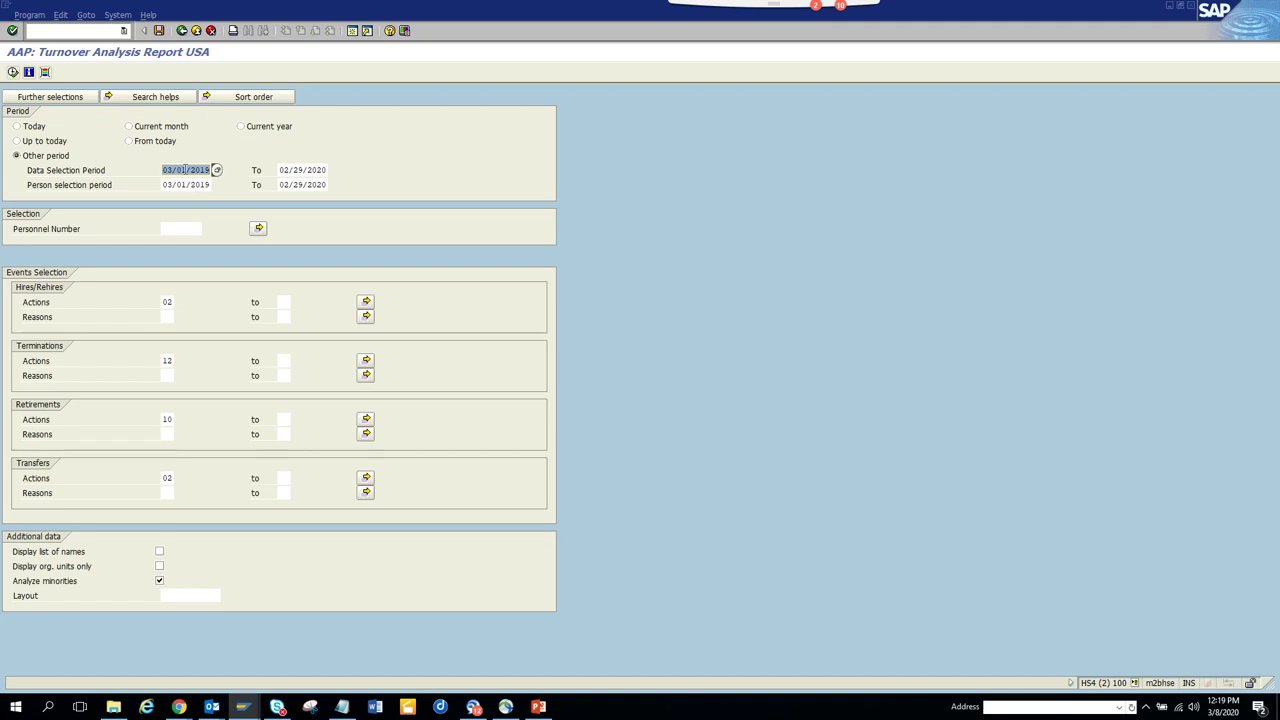
{"action": "left_click_drag", "start_coordinate": [200, 170], "coordinate": [237, 178]}
{"action": "left_click_drag", "start_coordinate": [200, 184], "coordinate": [225, 180]}
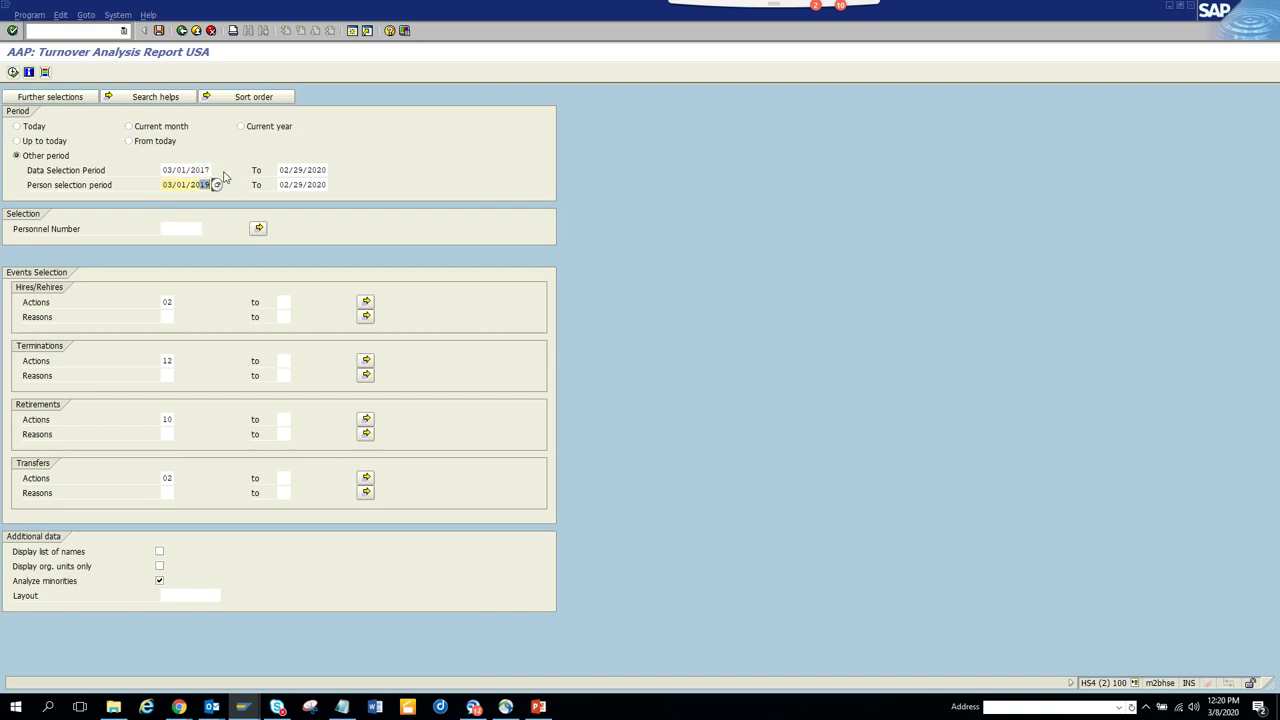
{"action": "left_click", "coordinate": [12, 72]}
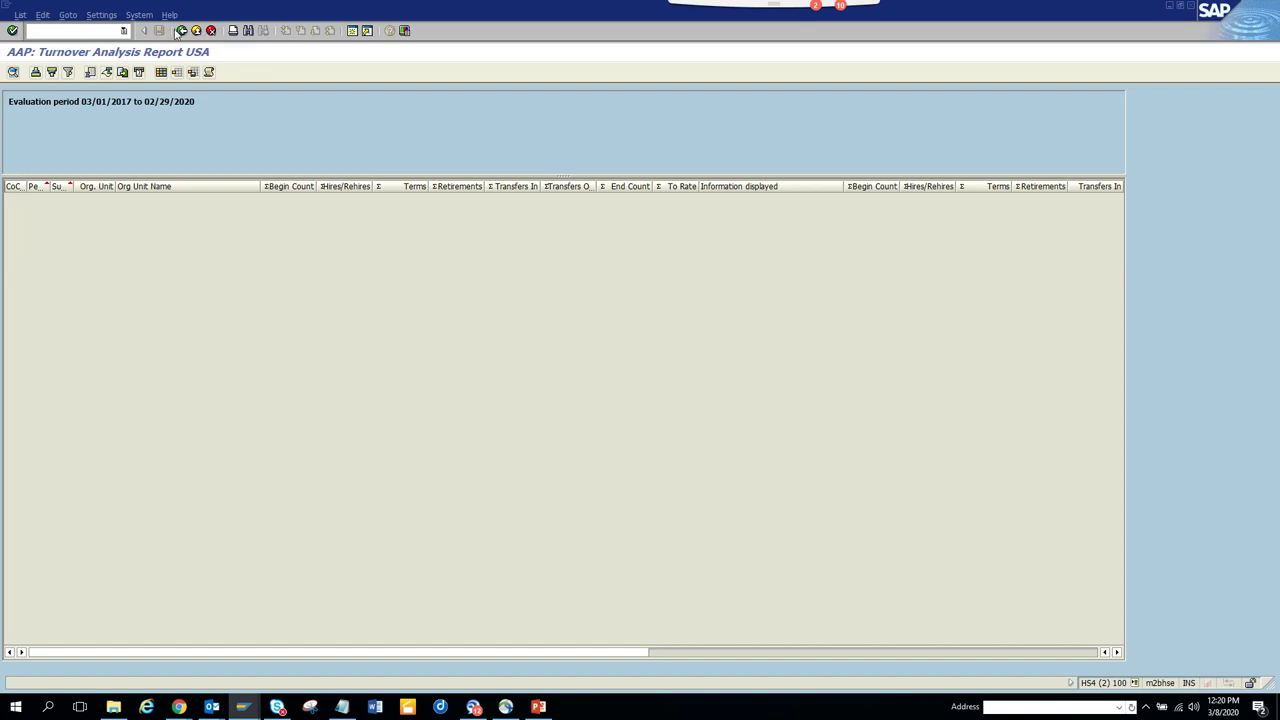
- Enable Display list of names and Display org. units only, rerun, and return to selection
{"action": "left_click", "coordinate": [181, 30]}
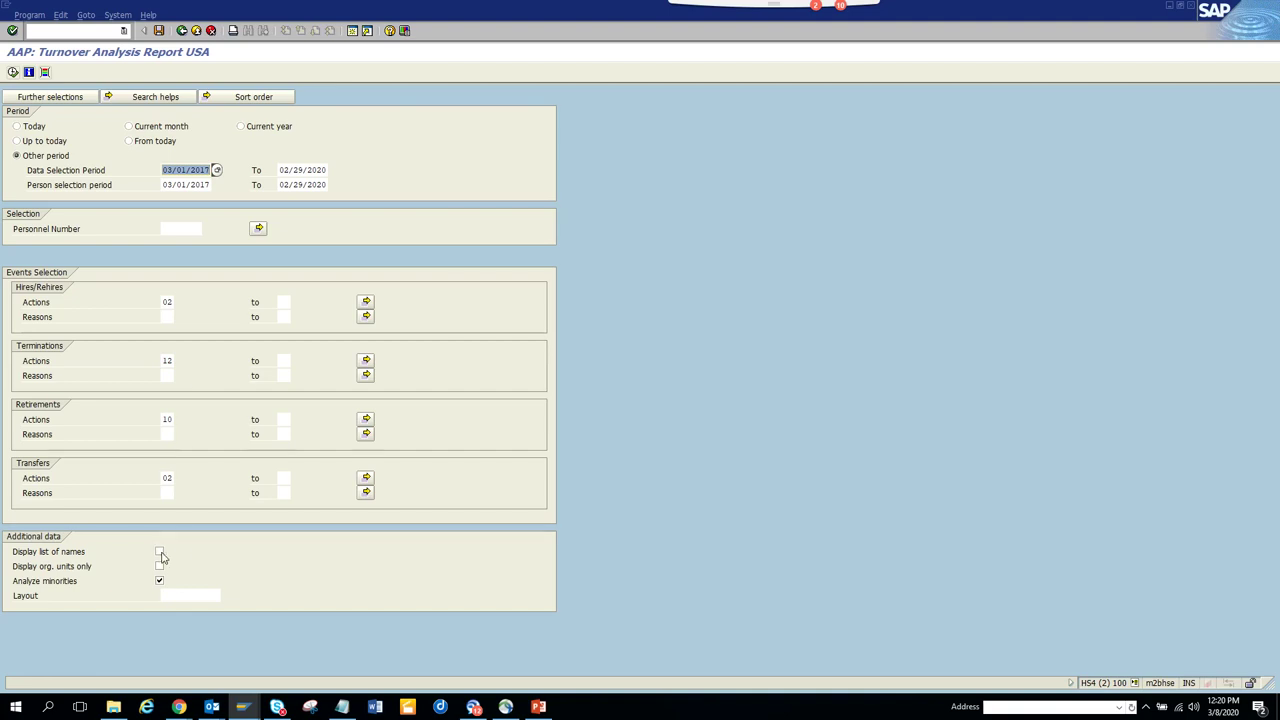
{"action": "left_click", "coordinate": [160, 552]}
{"action": "left_click", "coordinate": [160, 566]}
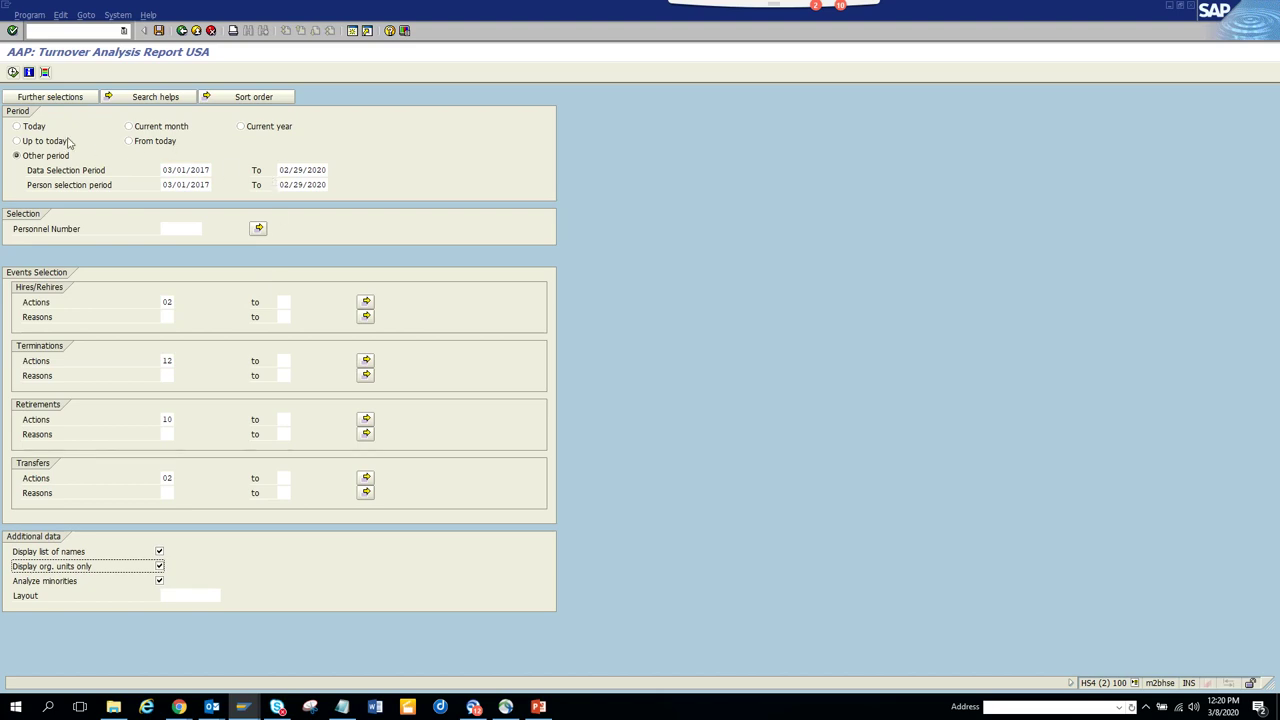
{"action": "left_click", "coordinate": [12, 72]}
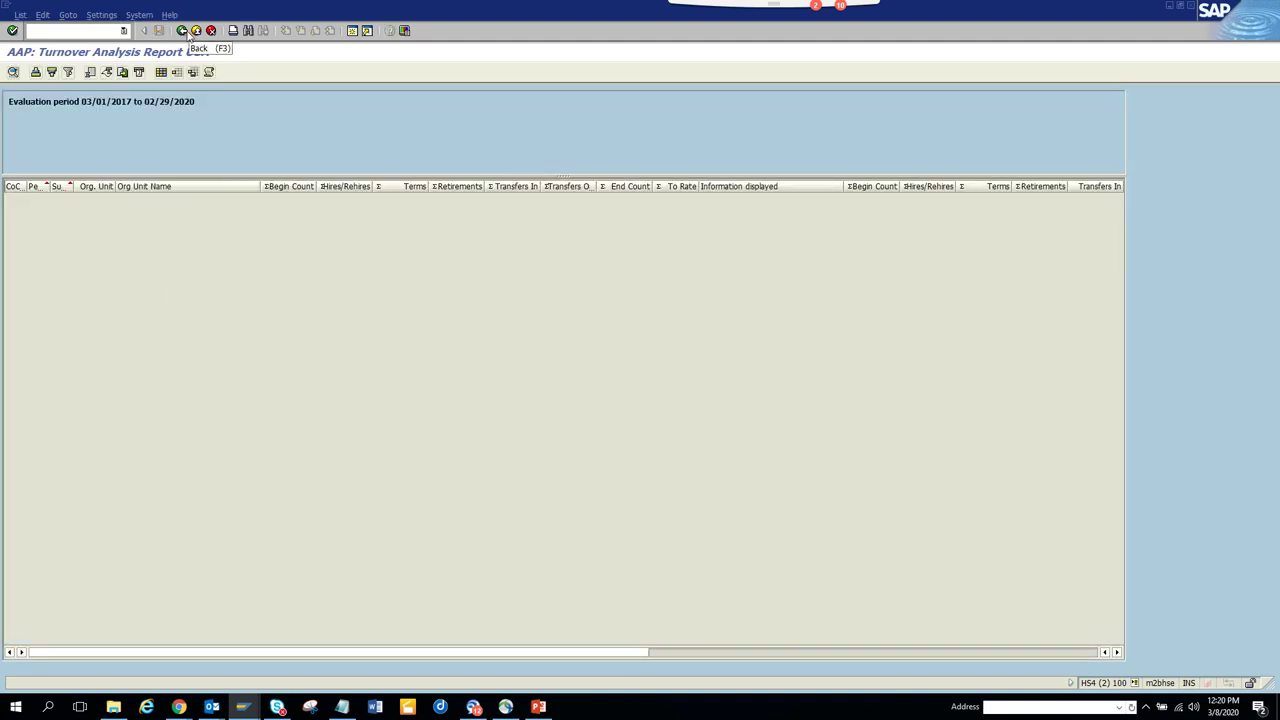
{"action": "left_click", "coordinate": [183, 31]}
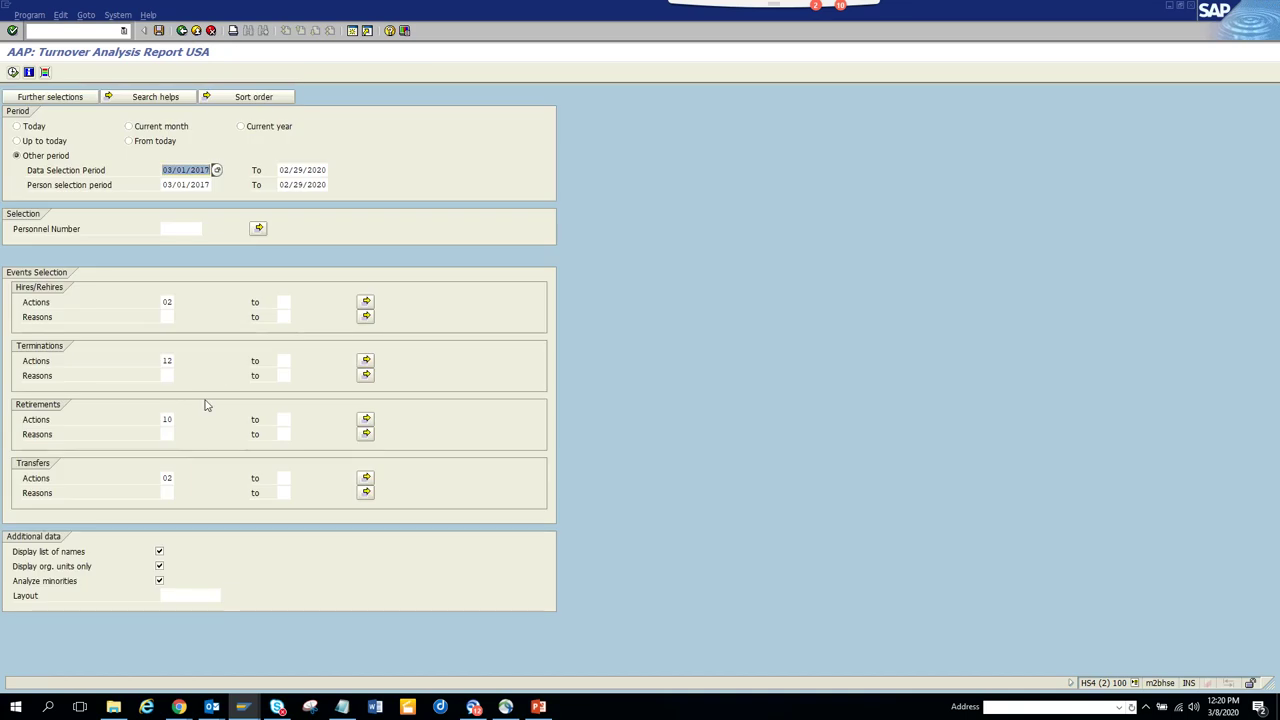
- Overwrite the Hires/Rehires action 02 with 1, run the report, and go back
{"action": "double_click", "coordinate": [167, 301]}
{"action": "type", "text": "1"}
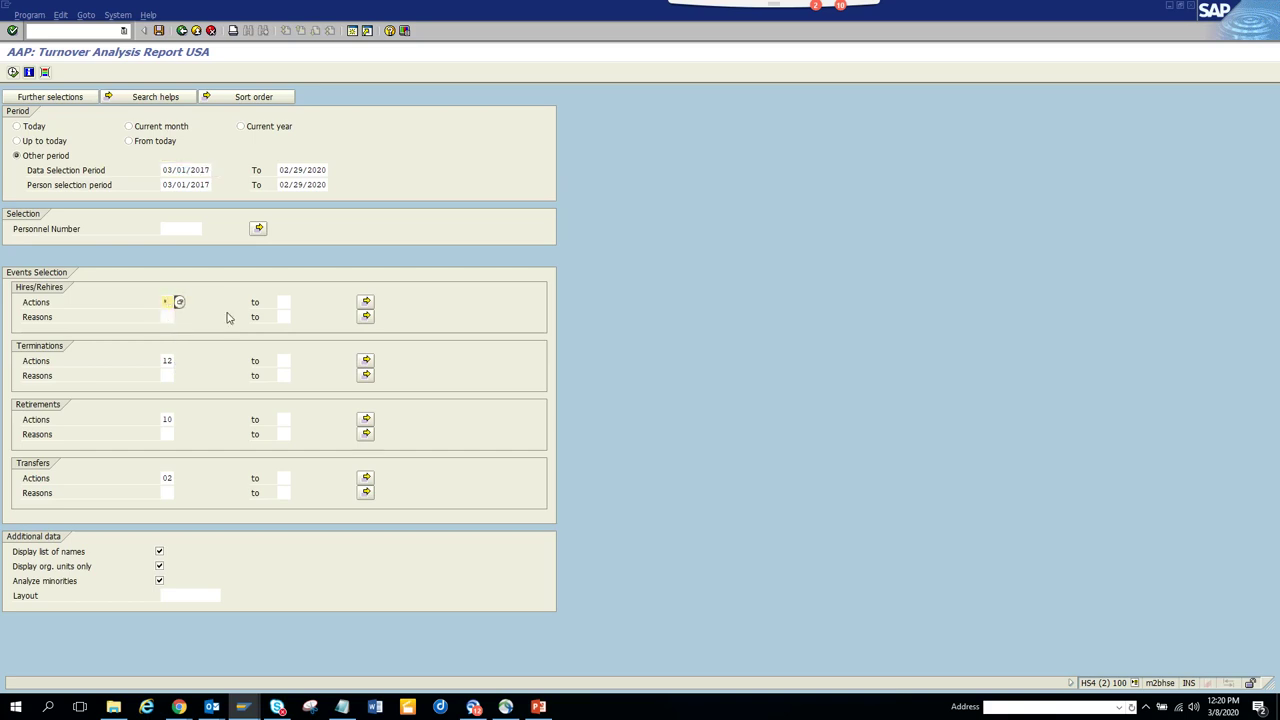
{"action": "key", "text": "F8"}
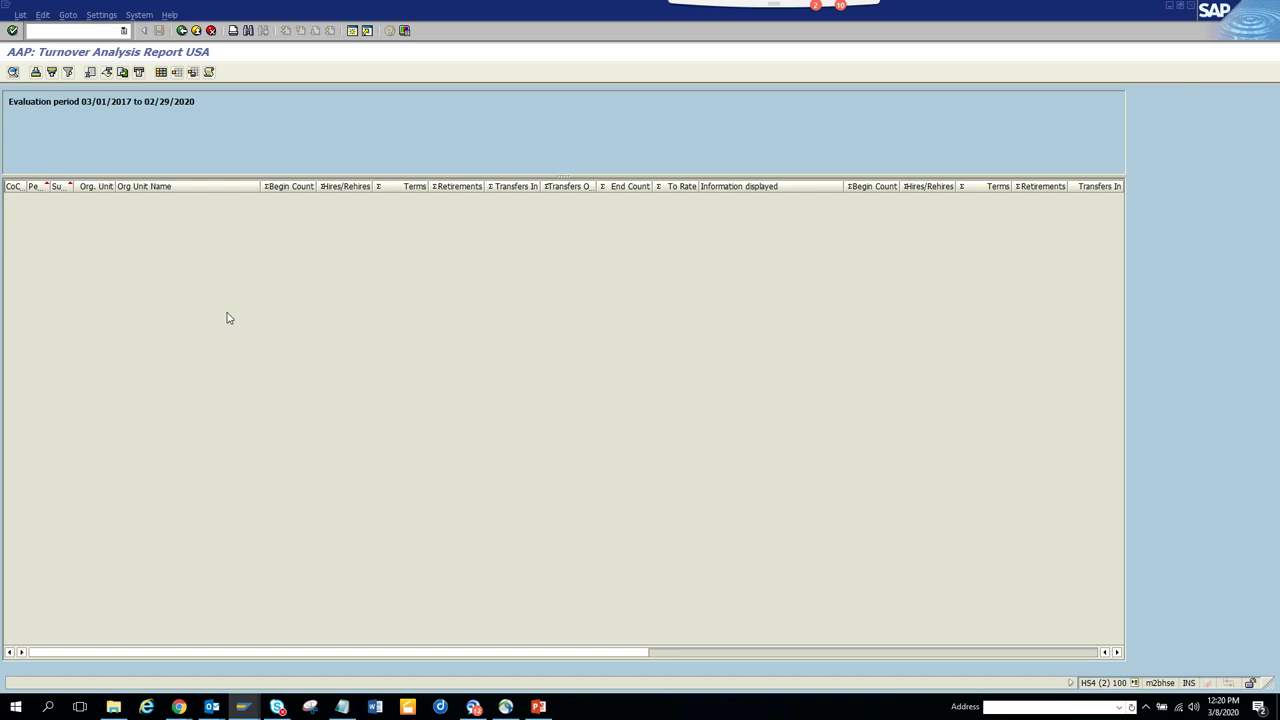
{"action": "left_click", "coordinate": [182, 31]}
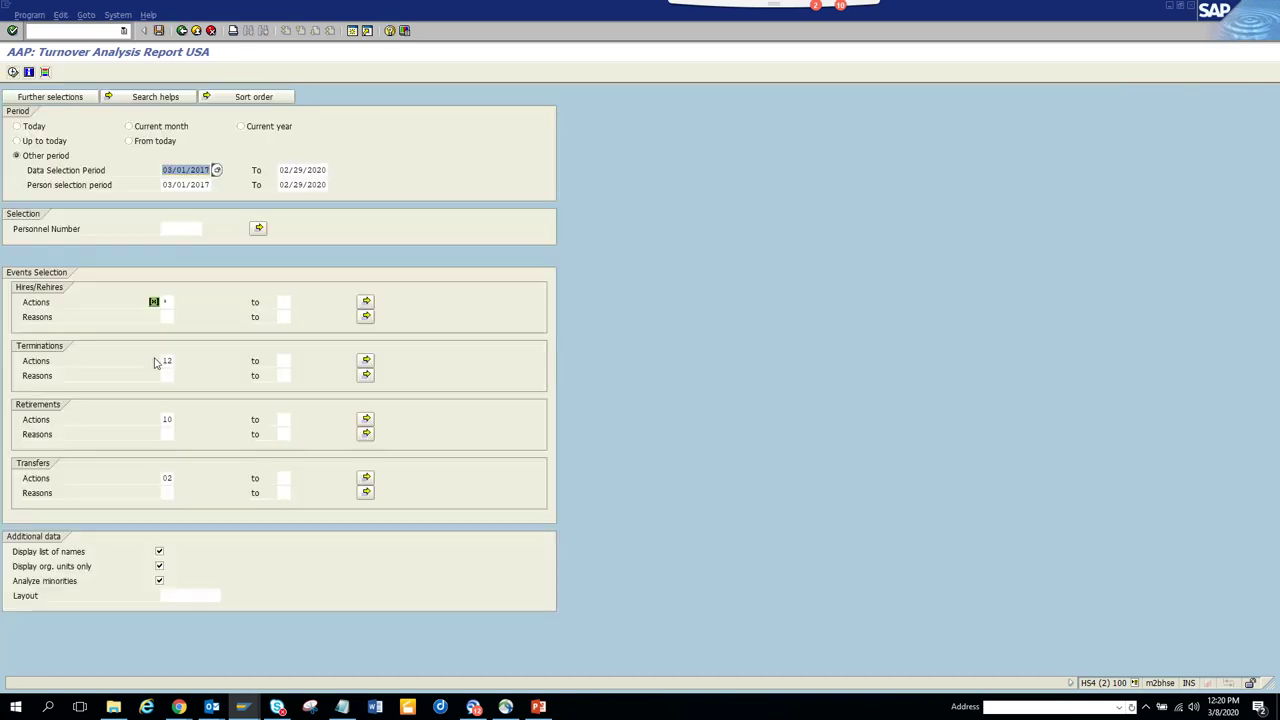
- Set the Terminations, Retirements and Transfers actions to * and rerun the report
{"action": "left_click", "coordinate": [167, 359]}
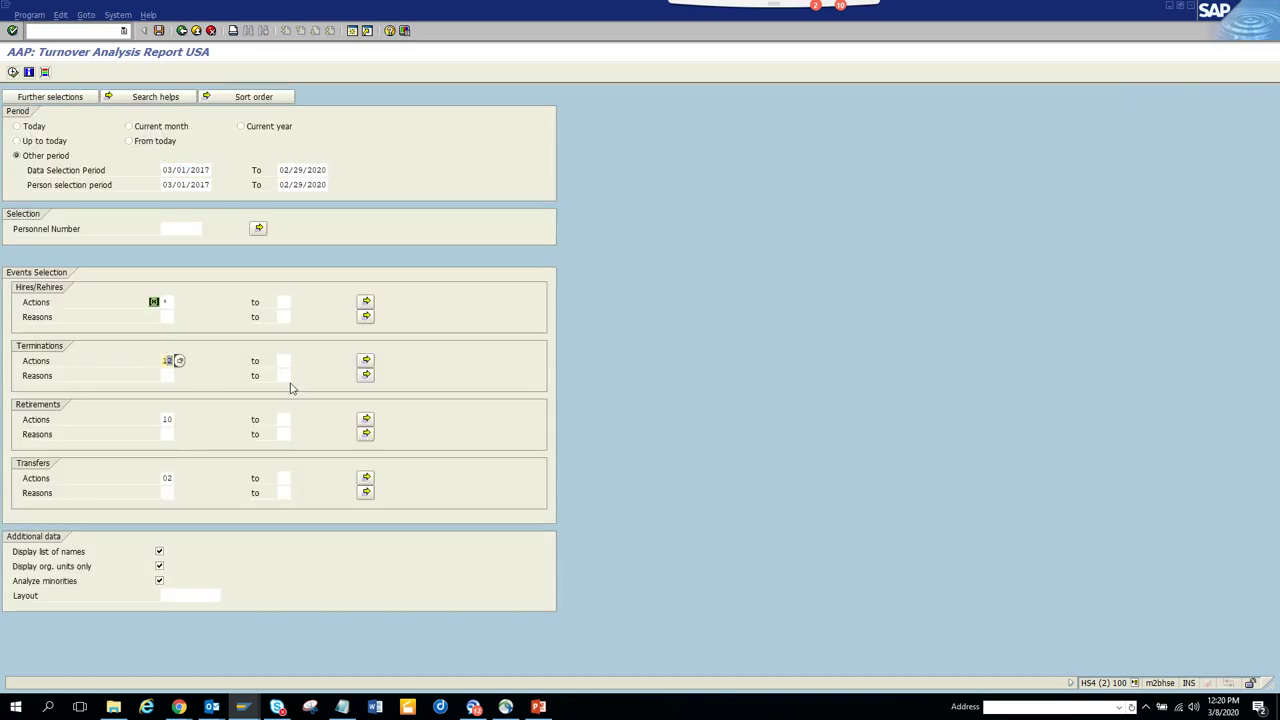
{"action": "key", "text": "BackSpace"}
{"action": "type", "text": "*"}
{"action": "key", "text": "Tab"}
{"action": "key", "text": "Tab"}
{"action": "key", "text": "Tab"}
{"action": "key", "text": "Tab"}
{"action": "type", "text": "*"}
{"action": "key", "text": "Tab"}
{"action": "key", "text": "Tab"}
{"action": "key", "text": "Tab"}
{"action": "key", "text": "Tab"}
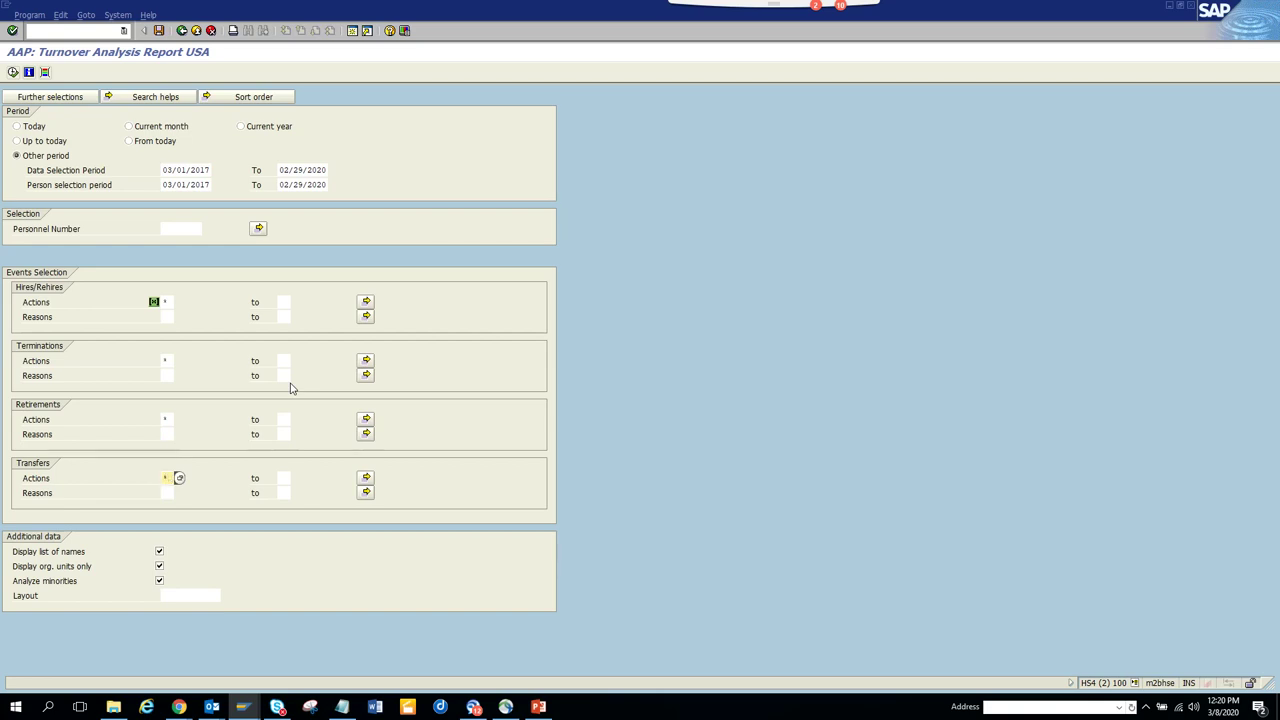
{"action": "key", "text": "F8"}
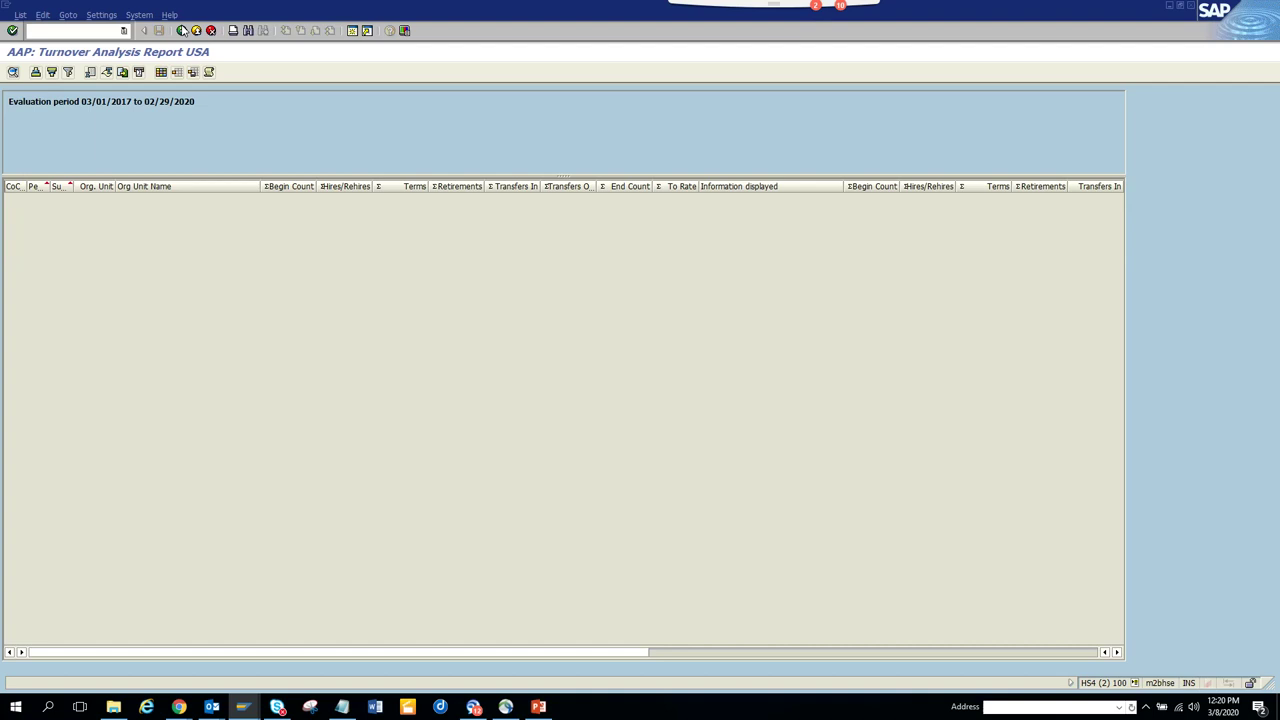
{"action": "left_click", "coordinate": [182, 30]}
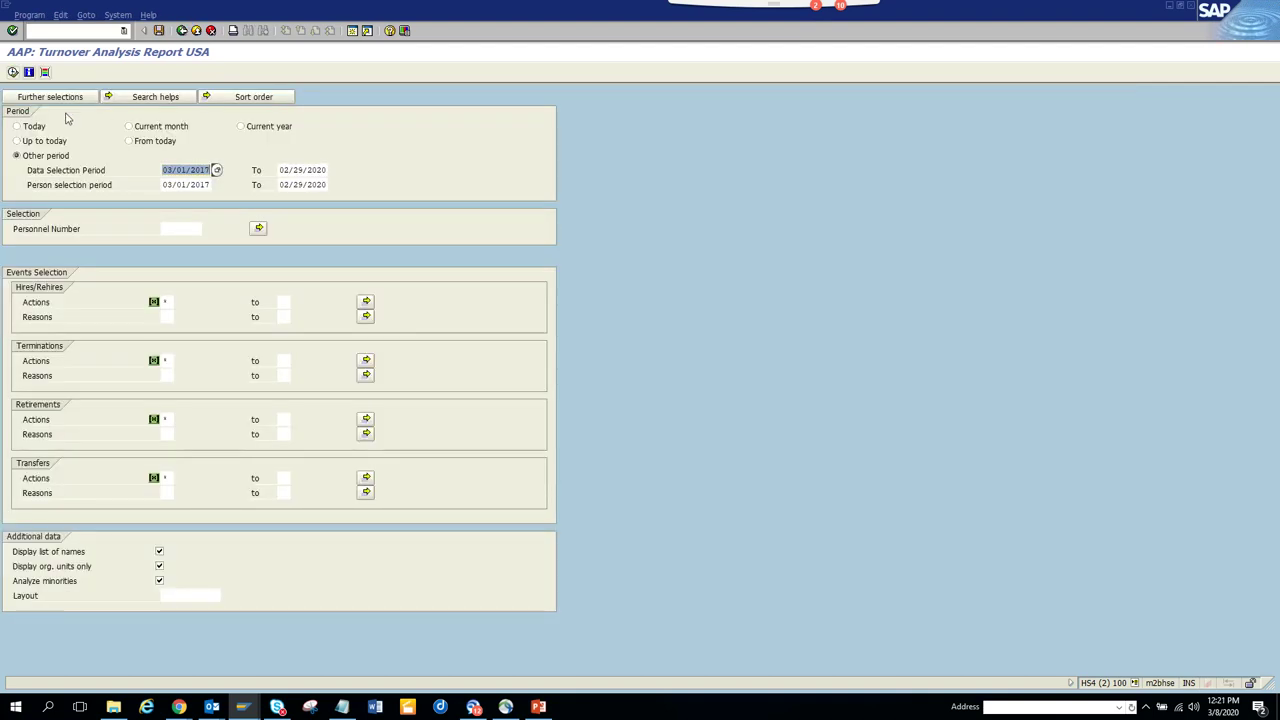
{"action": "left_click", "coordinate": [13, 72]}
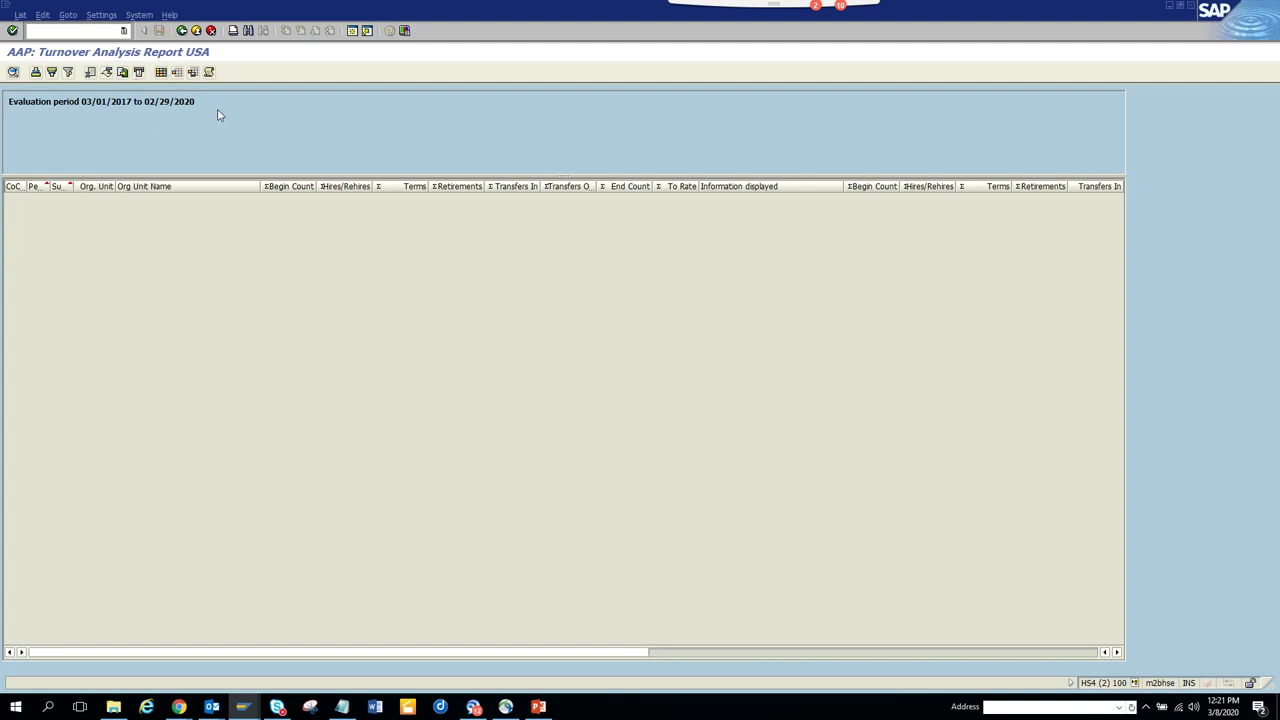
{"action": "left_click", "coordinate": [166, 75]}
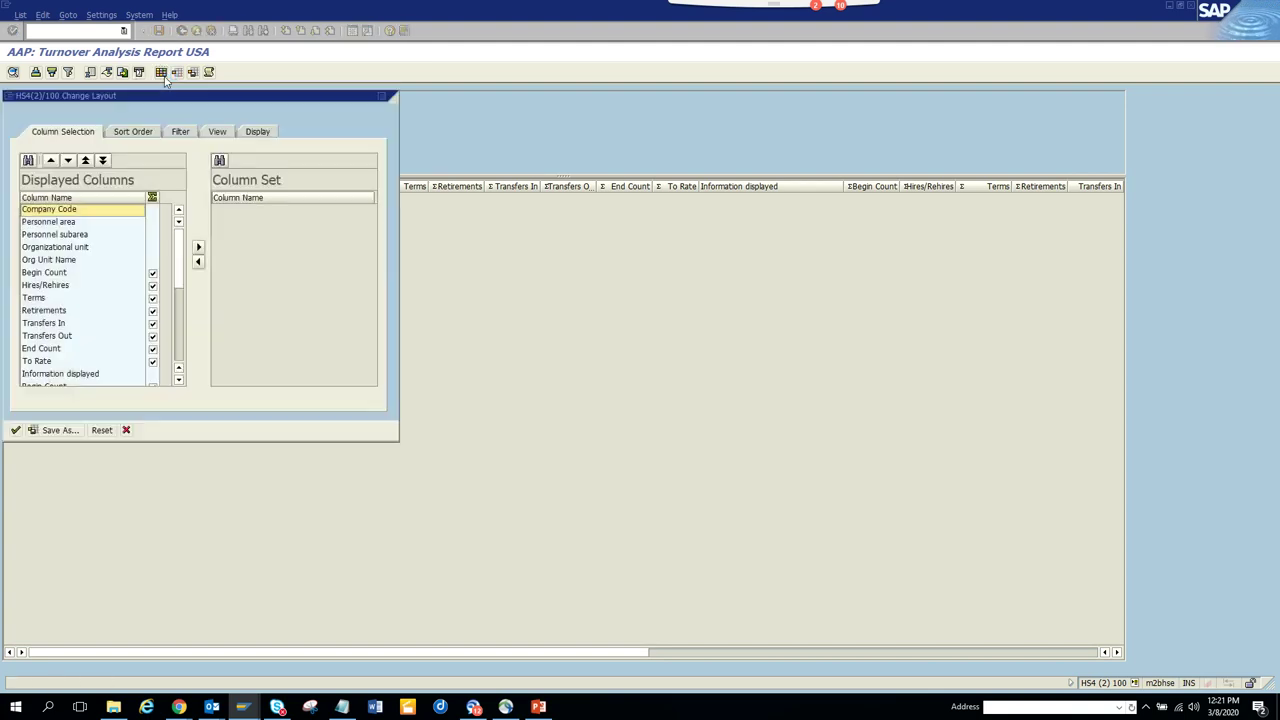
{"action": "left_click", "coordinate": [381, 98]}
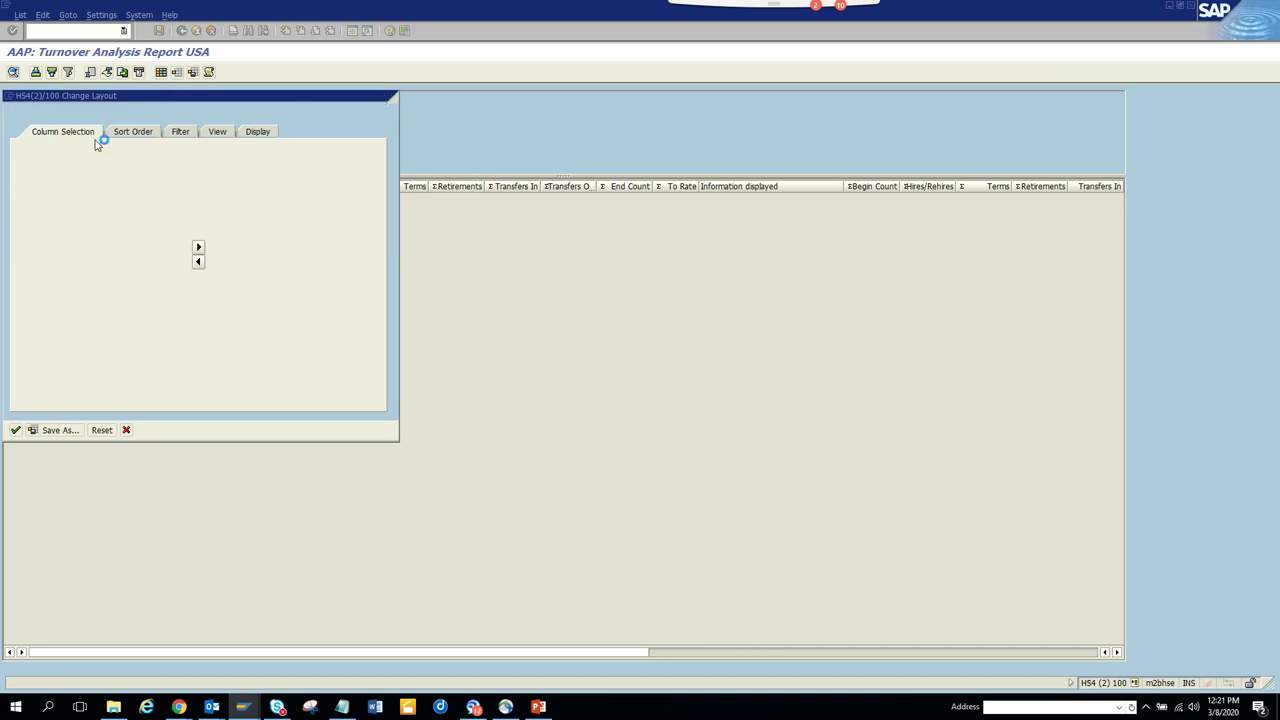
{"action": "left_click", "coordinate": [68, 73]}
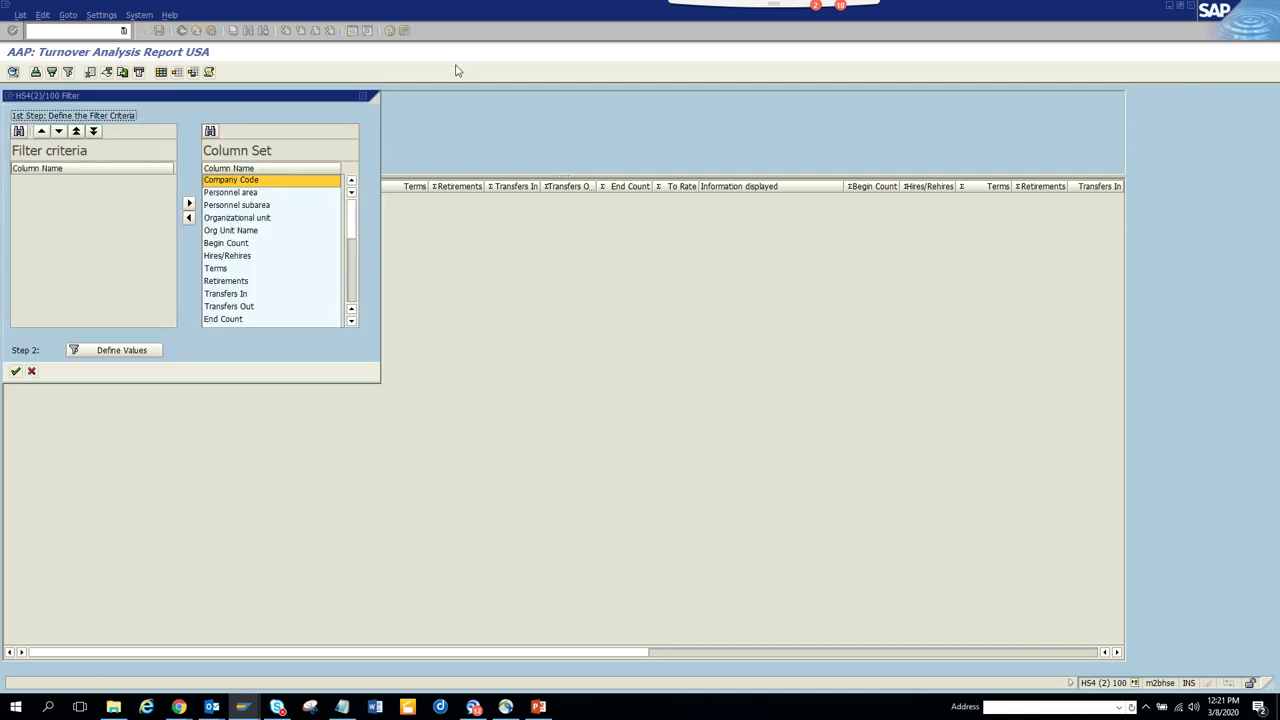
{"action": "left_click", "coordinate": [363, 97]}
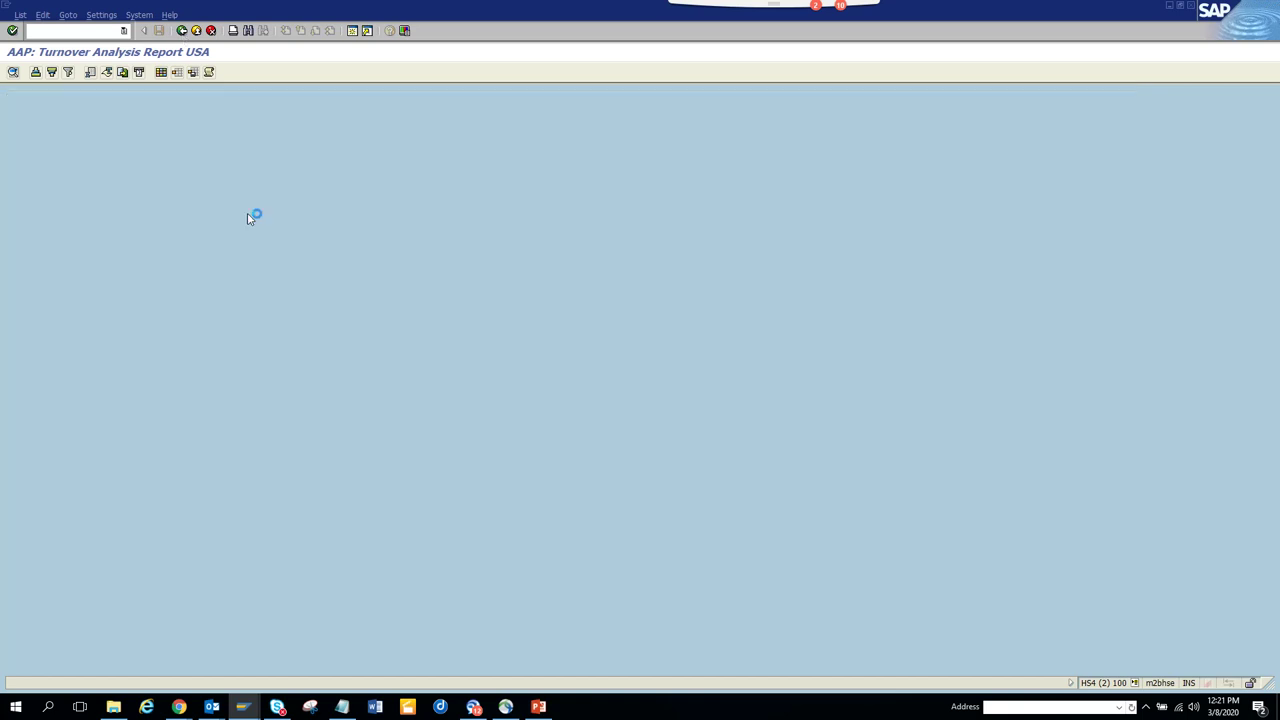